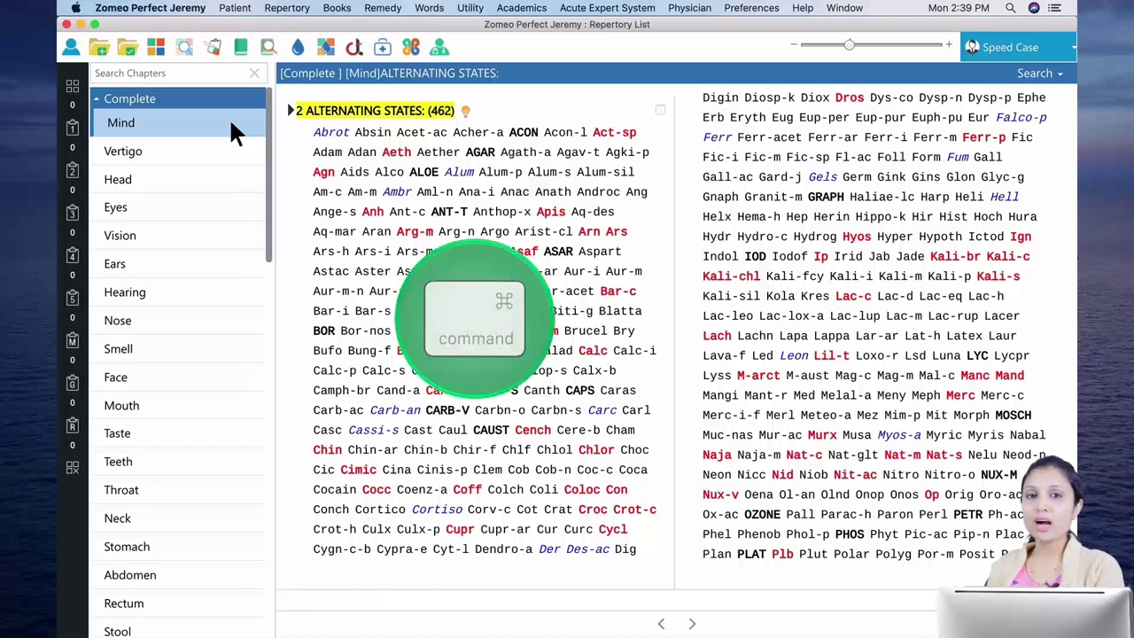
Search the repertory for "thirst during menses" and record the Complete rubric [Stomach] THIRST:Menses:During.
{"action": "key", "text": "super+s"}
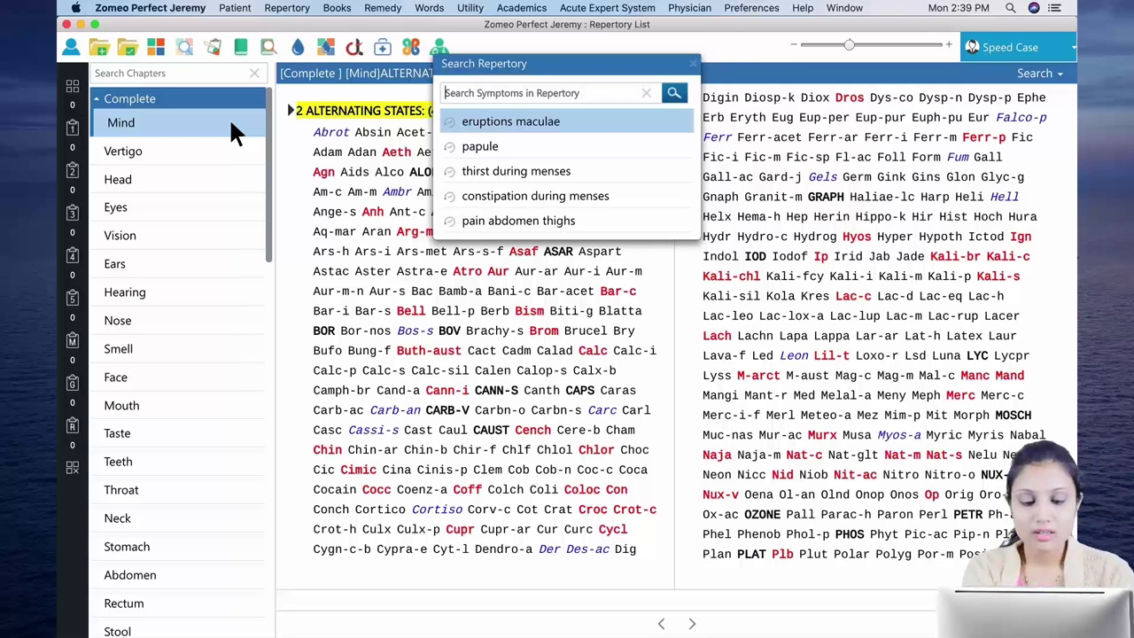
{"action": "type", "text": "thi"}
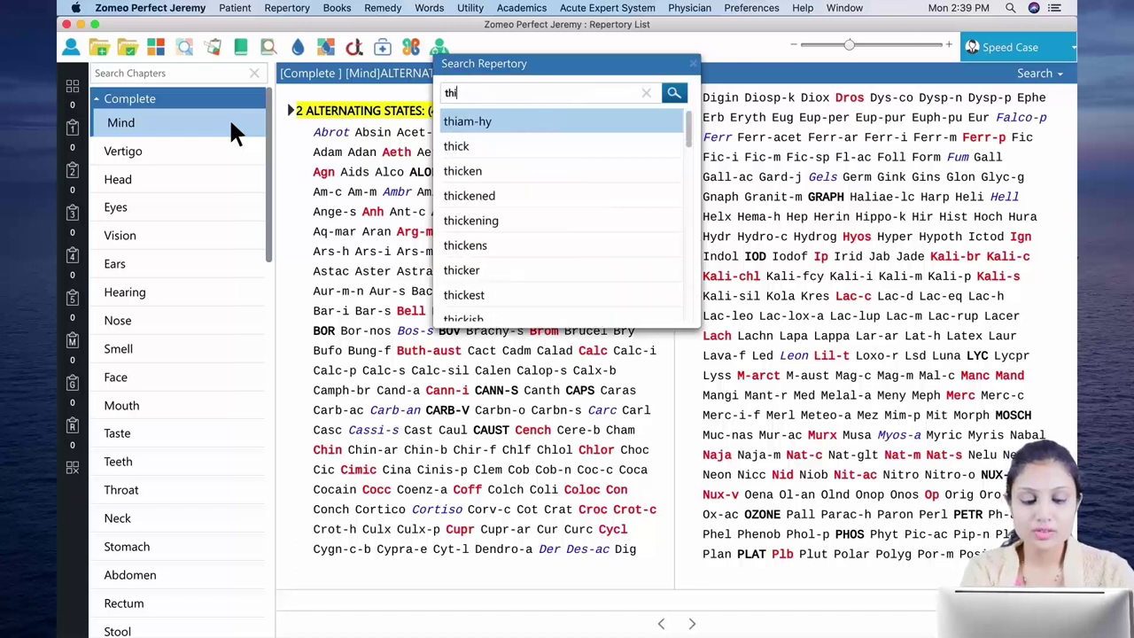
{"action": "type", "text": "rst during"}
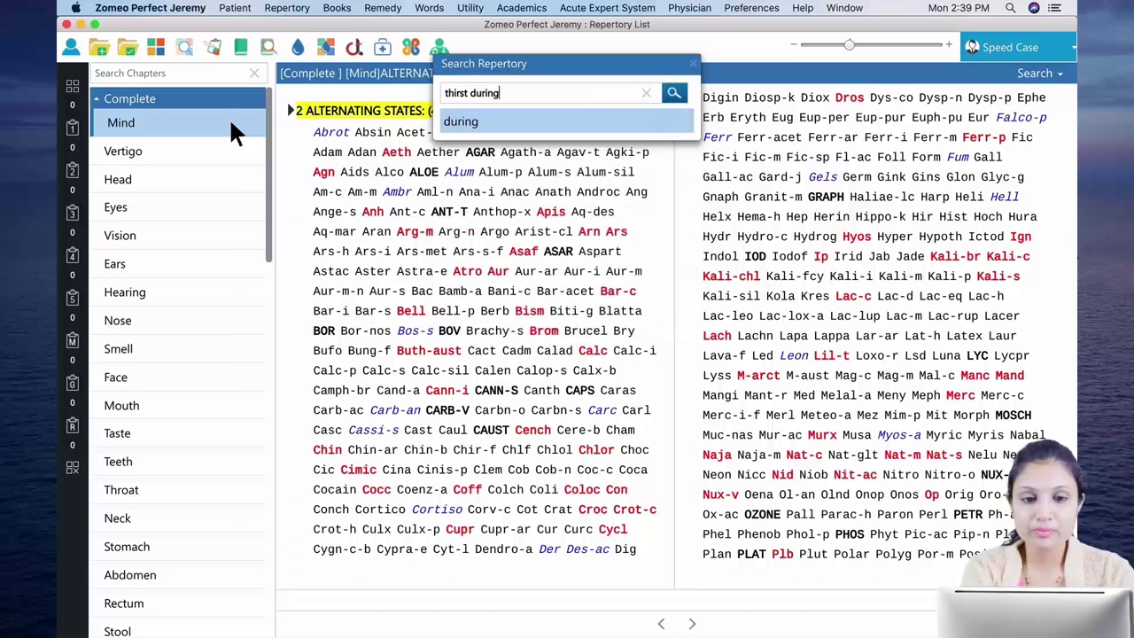
{"action": "type", "text": " menses"}
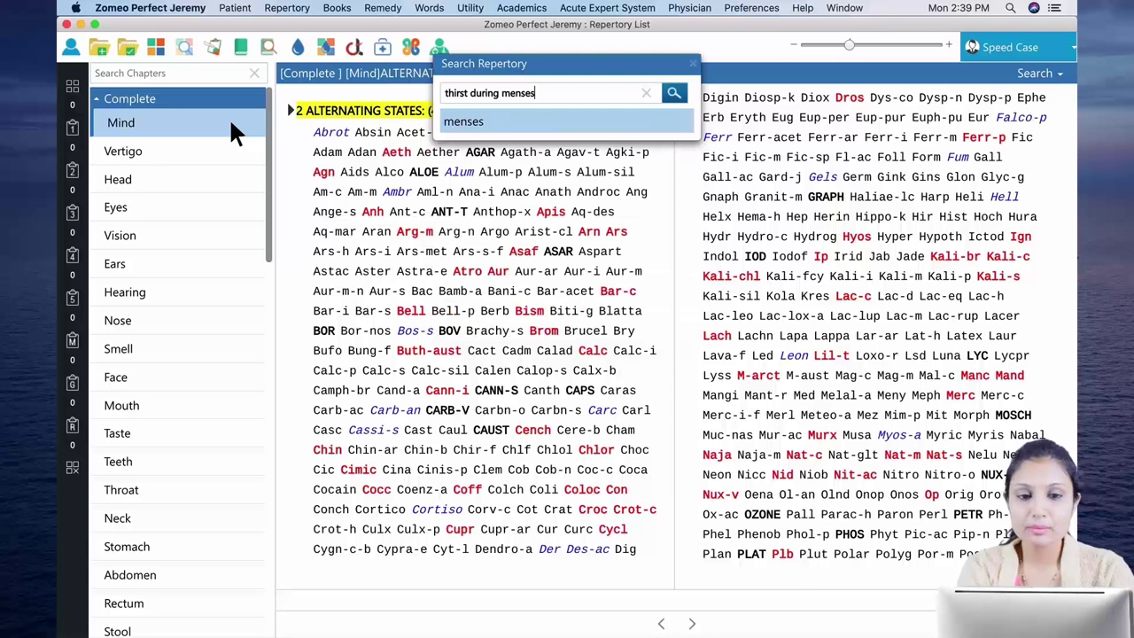
{"action": "key", "text": "Return"}
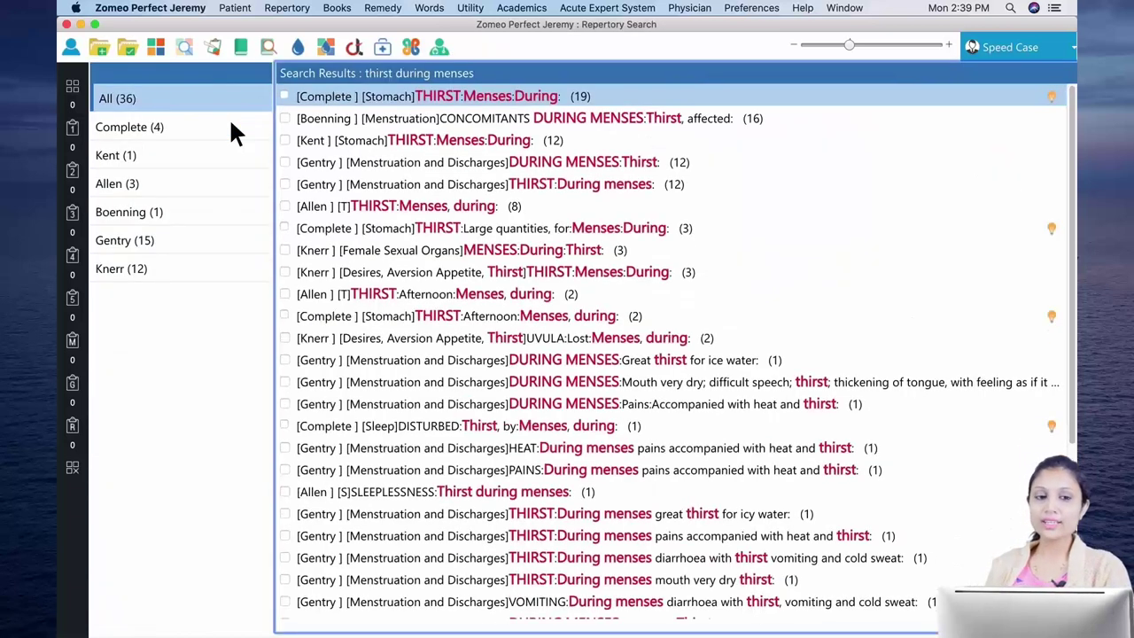
{"action": "left_click", "coordinate": [284, 97]}
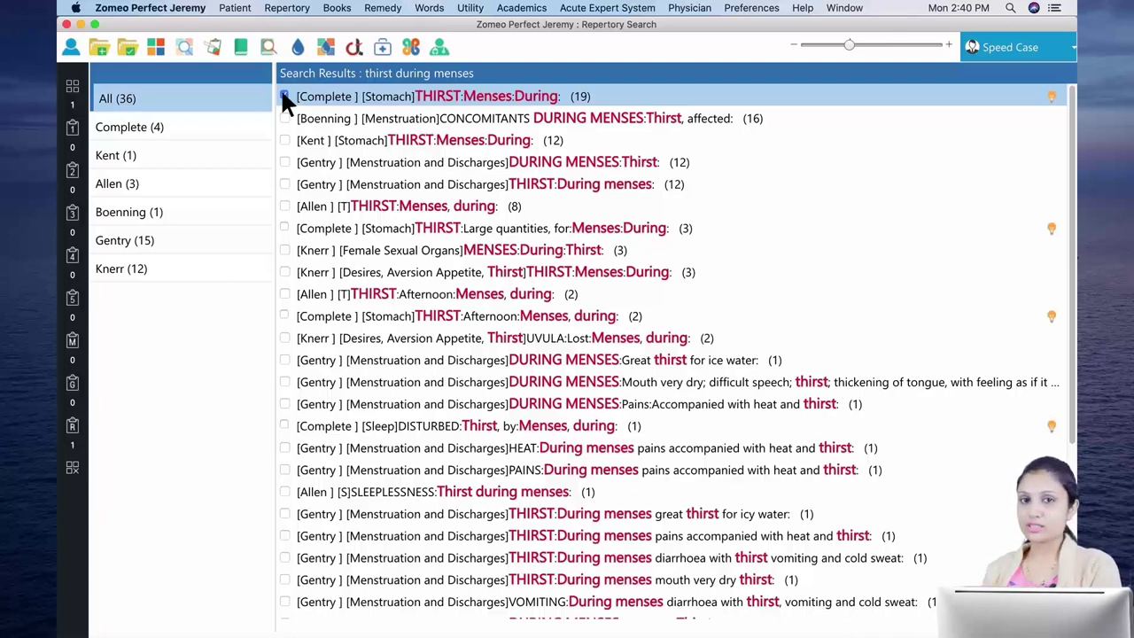
Search the repertory for "constipation during menses" and record the Complete rubric [Rectum] CONSTIPATION:Menses:During.
{"action": "key", "text": "super+s"}
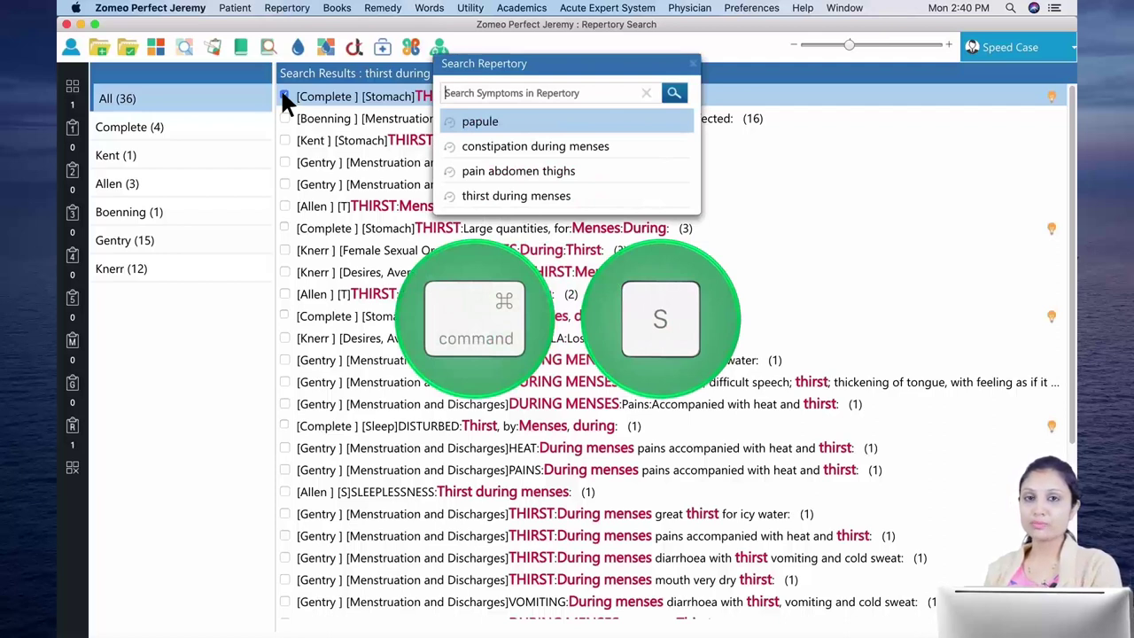
{"action": "type", "text": "co"}
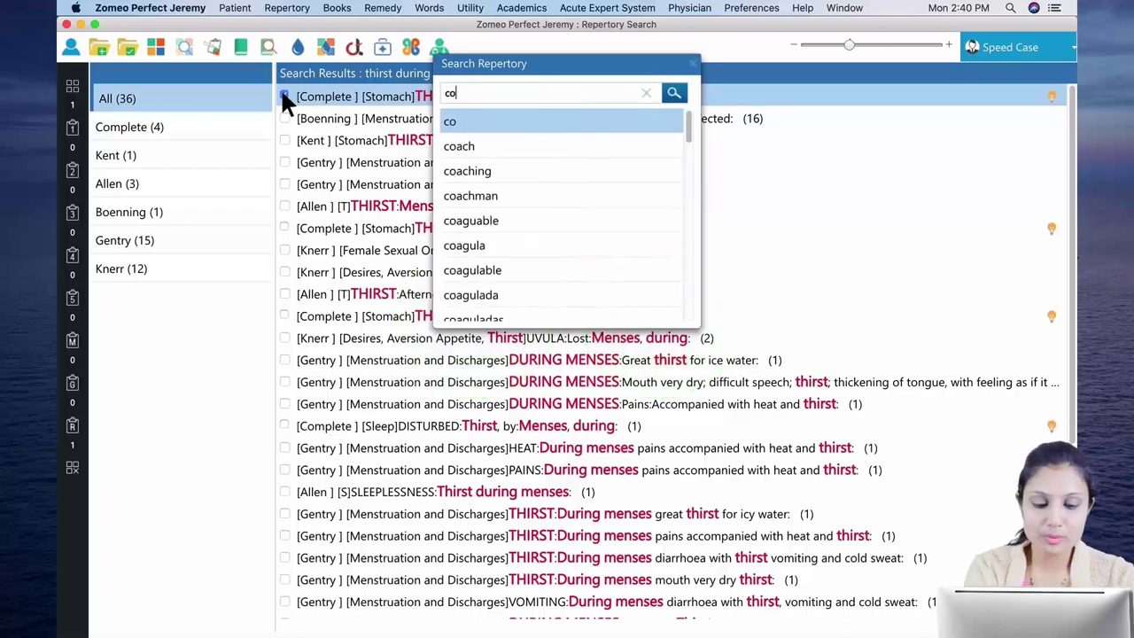
{"action": "type", "text": "nstipation "}
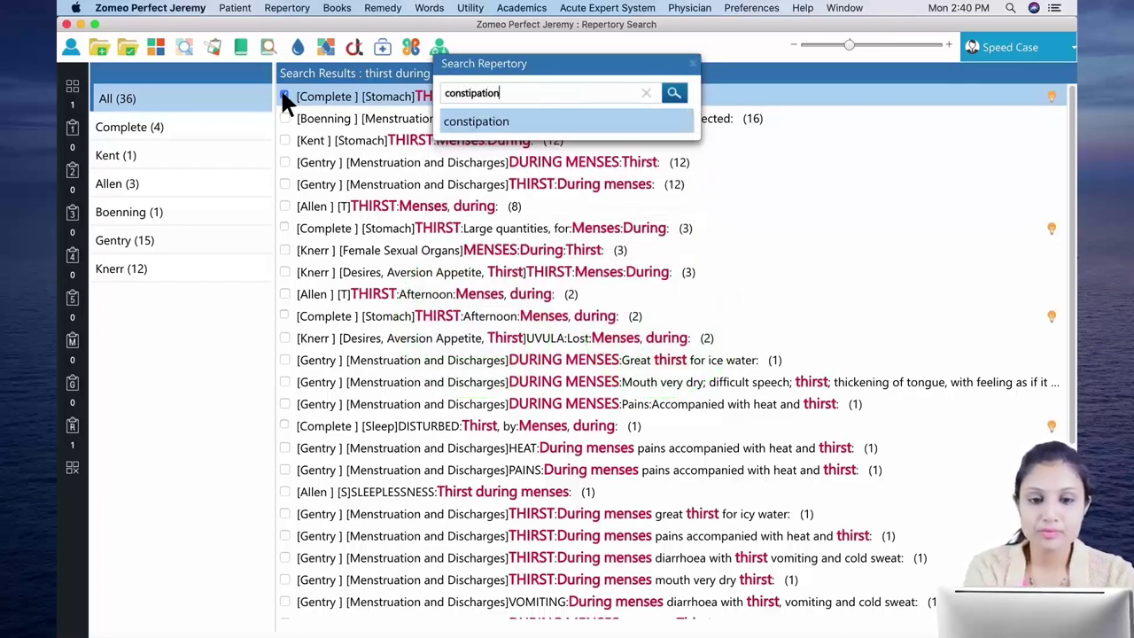
{"action": "type", "text": "during menses"}
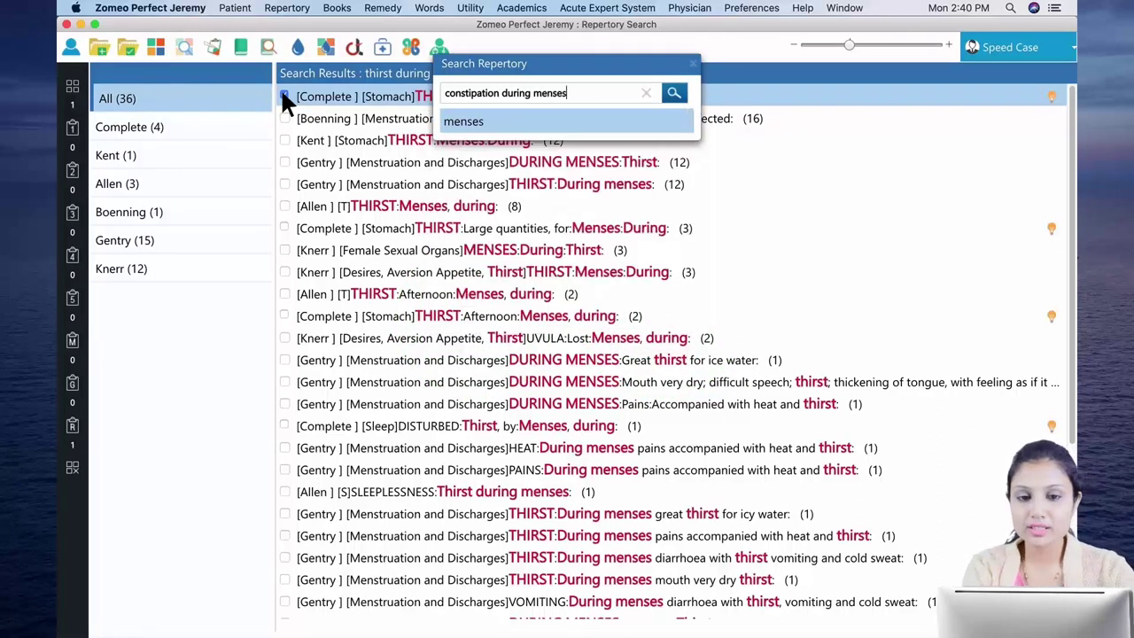
{"action": "key", "text": "Return"}
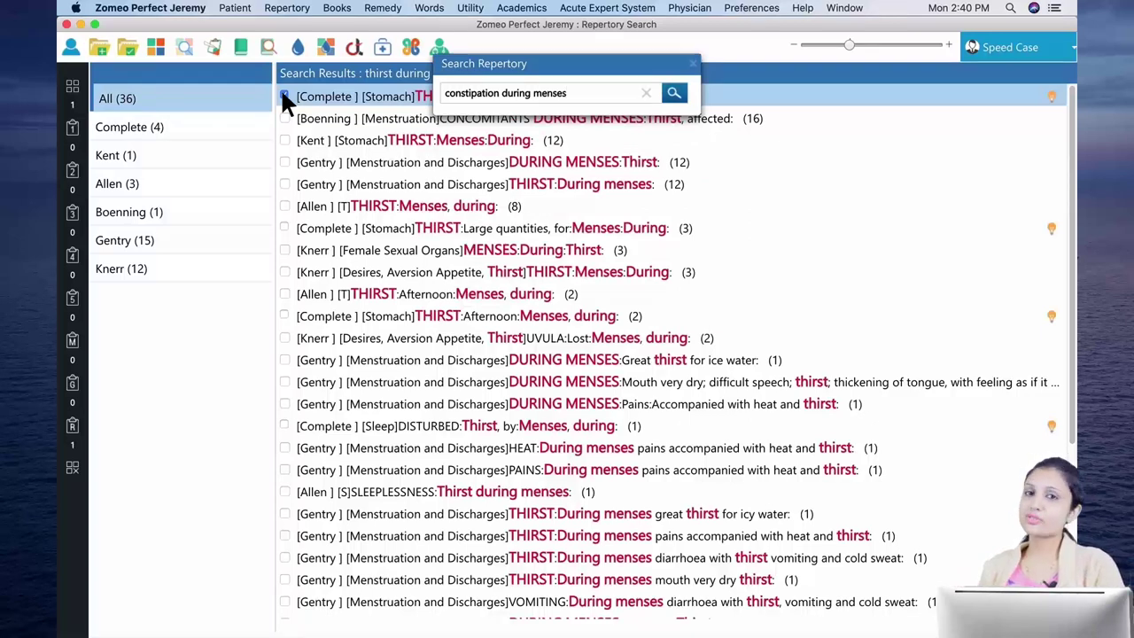
{"action": "key", "text": "Return"}
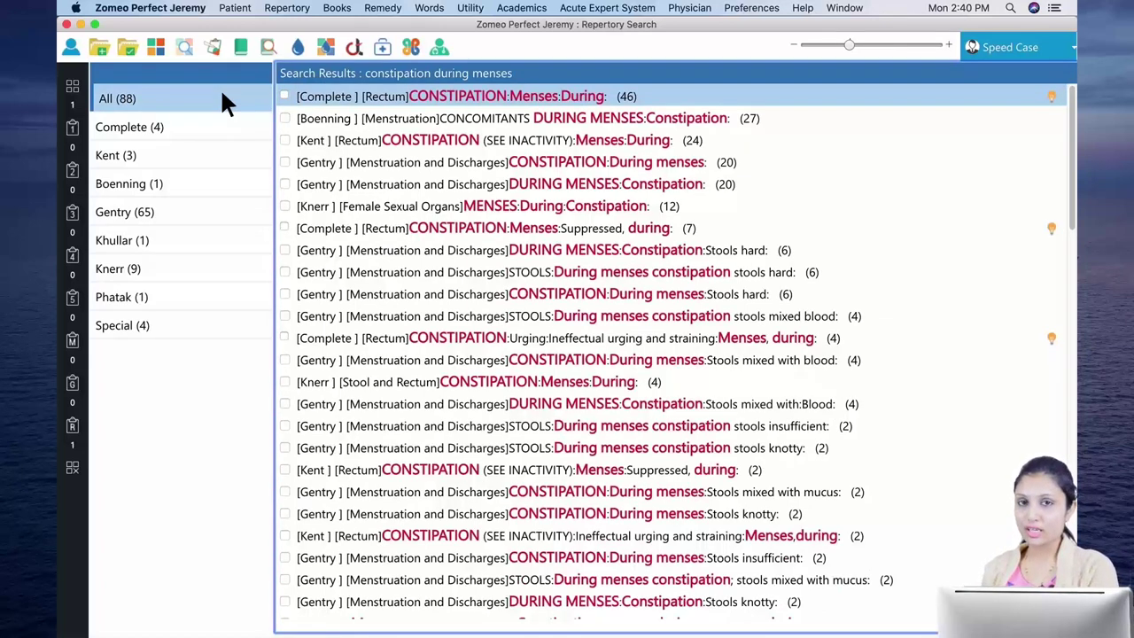
{"action": "left_click", "coordinate": [284, 96]}
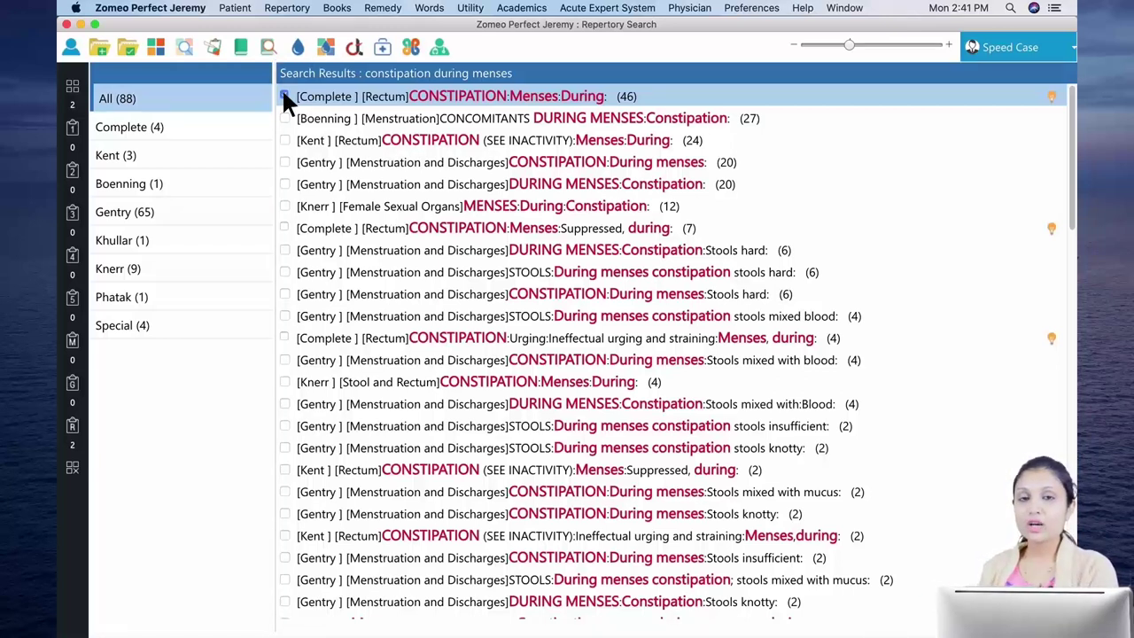
Examine the full remedy list of the Complete rubric CONSTIPATION:Menses:During, and close it.
{"action": "left_click", "coordinate": [340, 99]}
{"action": "double_click", "coordinate": [340, 99]}
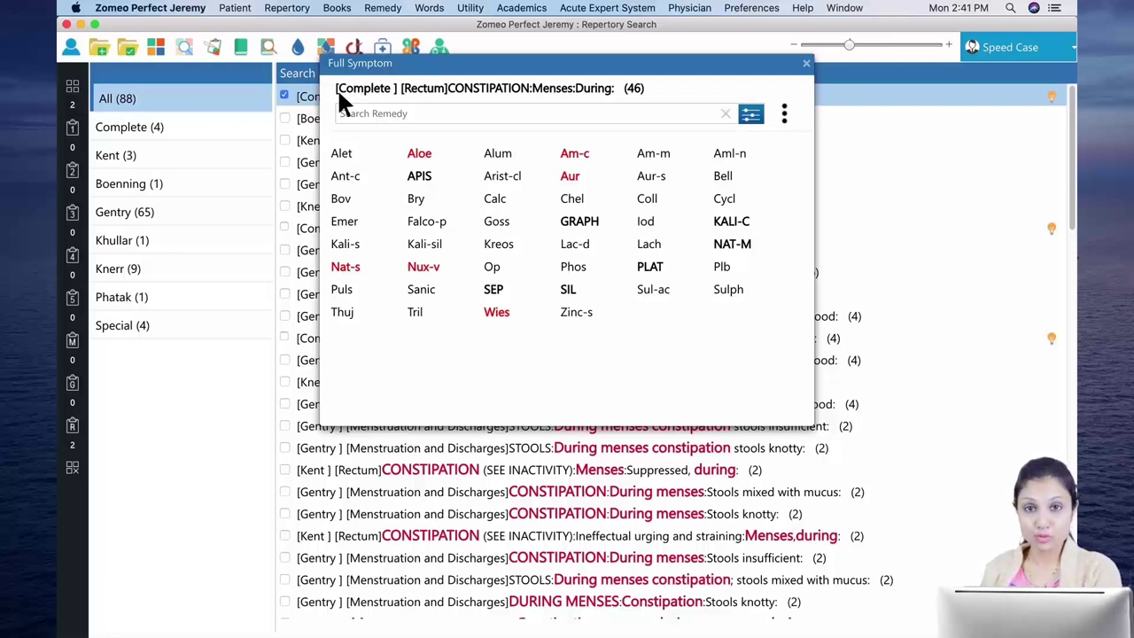
{"action": "left_click", "coordinate": [806, 64]}
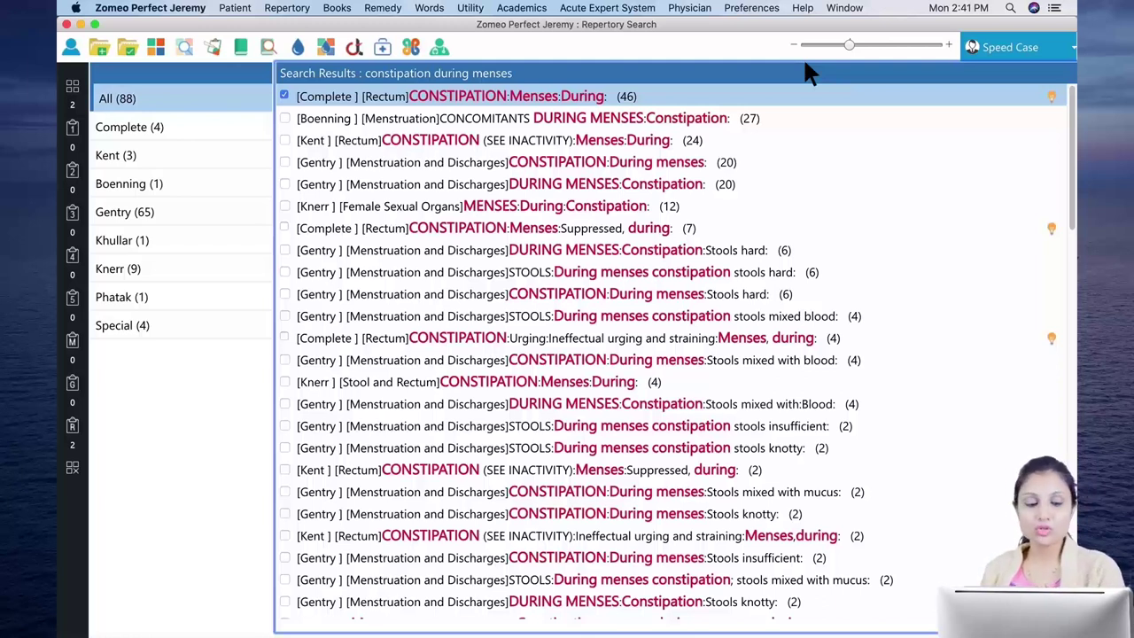
Search the repertory for "pain abdomen thighs" and record the Complete rubric [Abdomen] PAIN:Extending:Lower limbs, to:Thigh, to.
{"action": "key", "text": "super+s"}
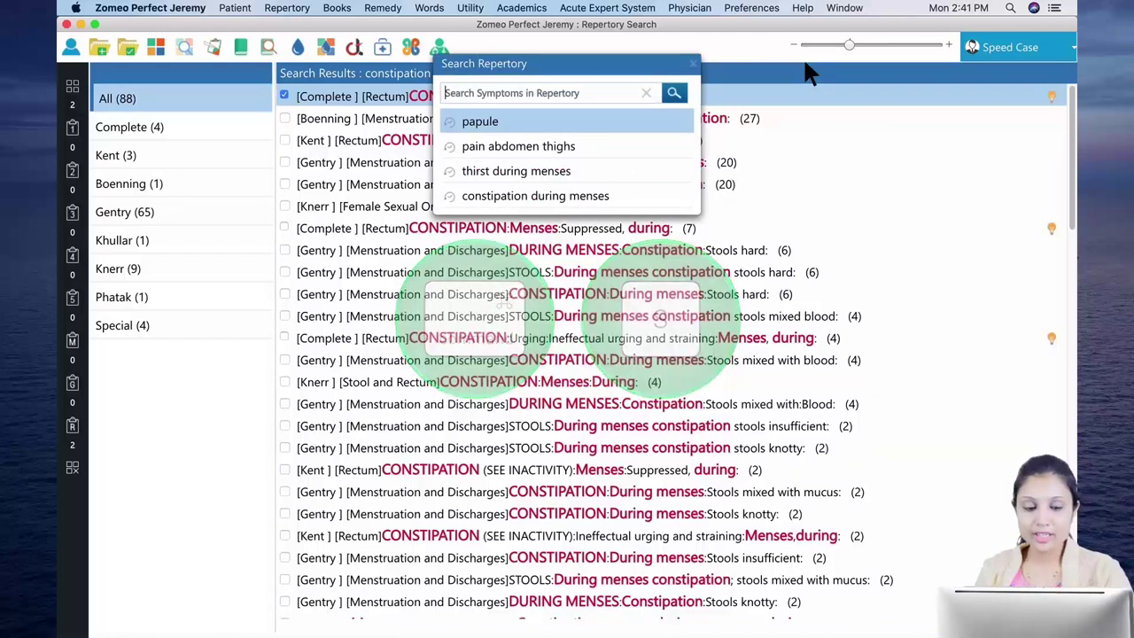
{"action": "type", "text": "pain a"}
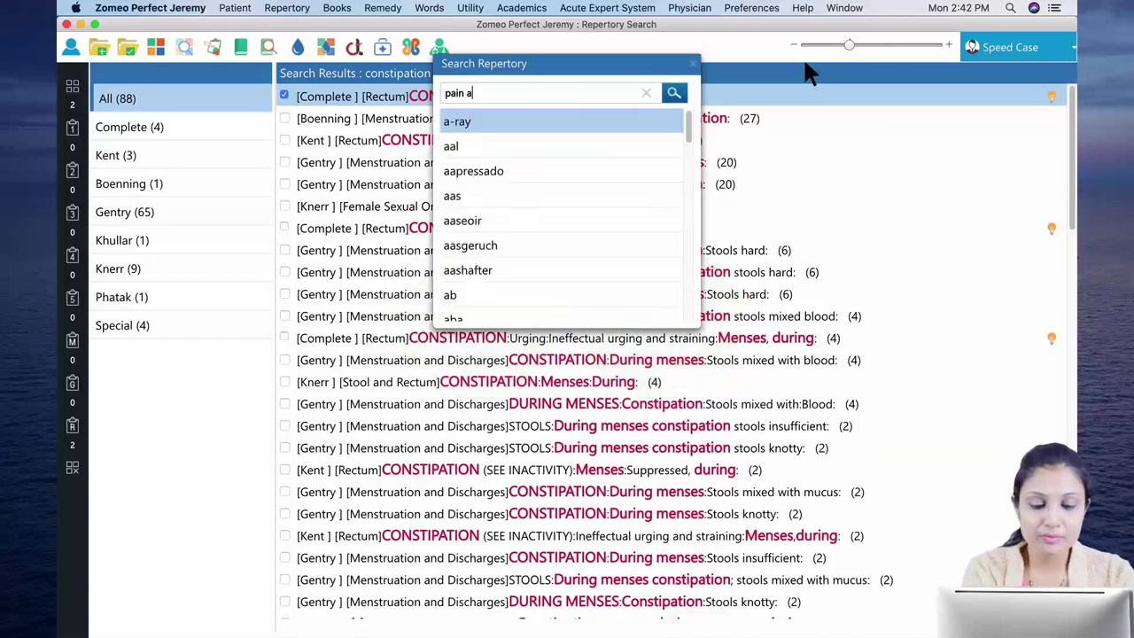
{"action": "type", "text": "bdomen thighs"}
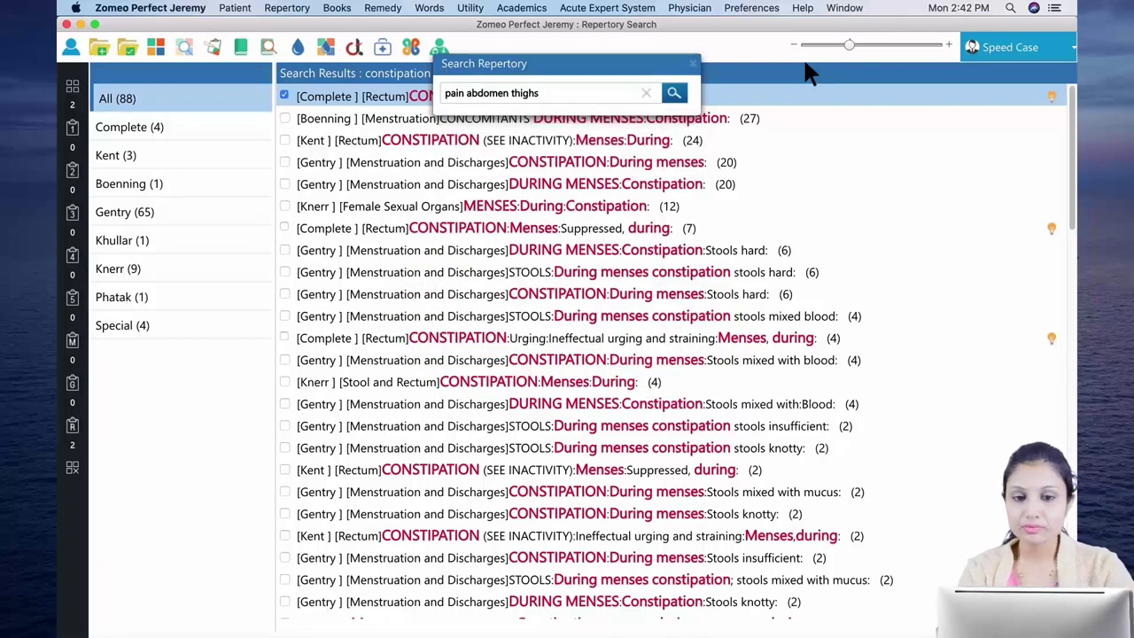
{"action": "key", "text": "Return"}
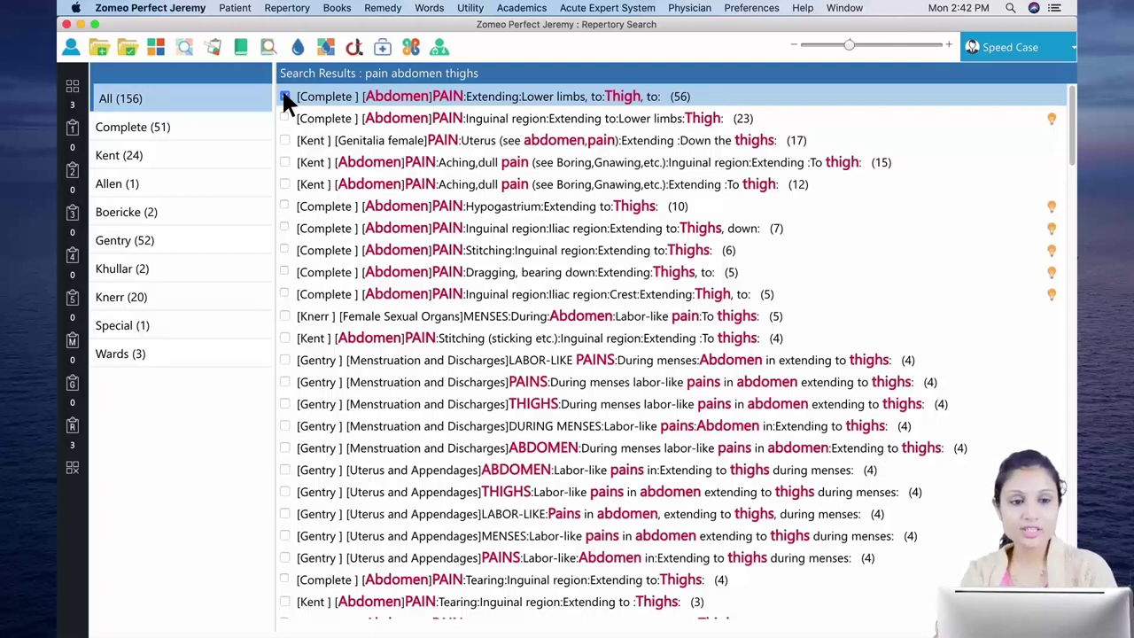
Open the Repertory List and filter the chapters by "abdom" to show the Abdomen chapter of the Complete repertory.
{"action": "left_click", "coordinate": [292, 8]}
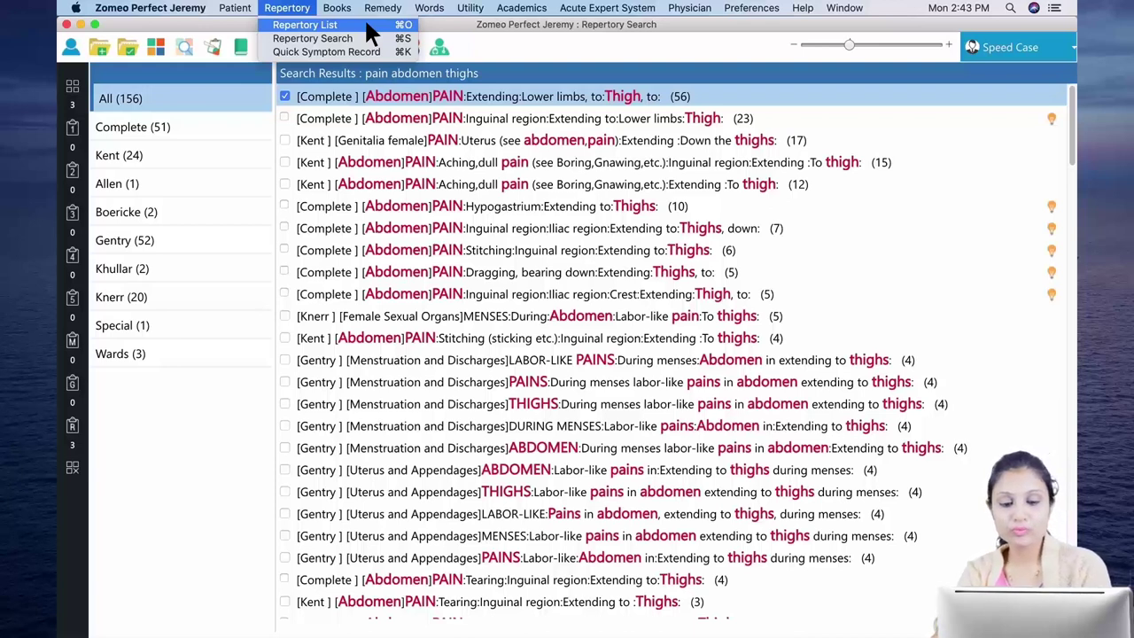
{"action": "key", "text": "super+o"}
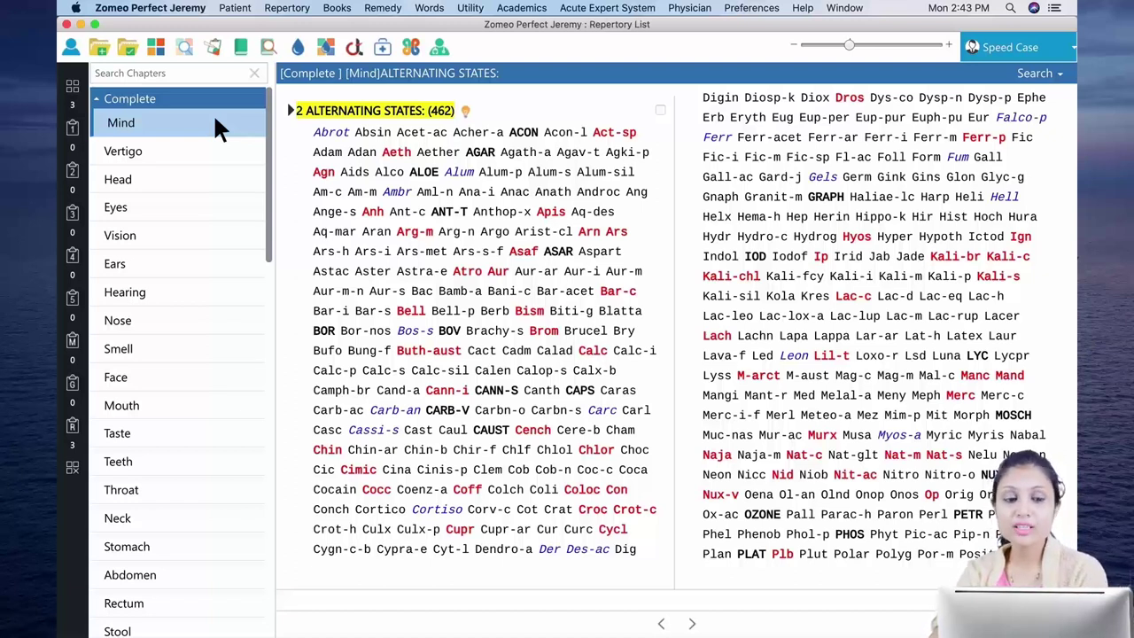
{"action": "left_click", "coordinate": [215, 74]}
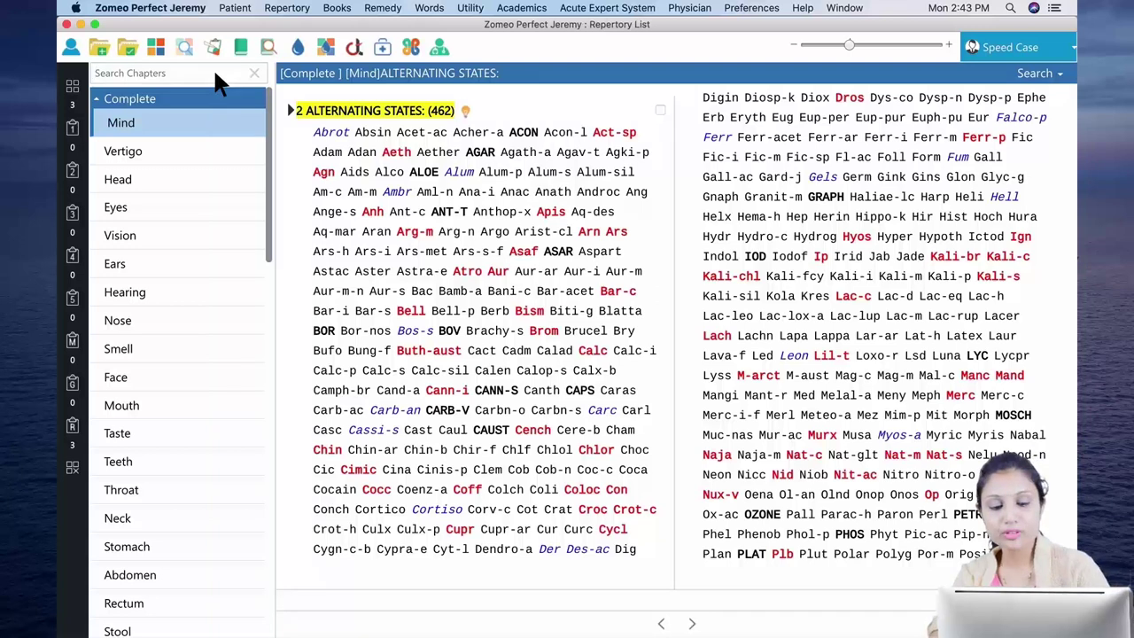
{"action": "type", "text": "abdom"}
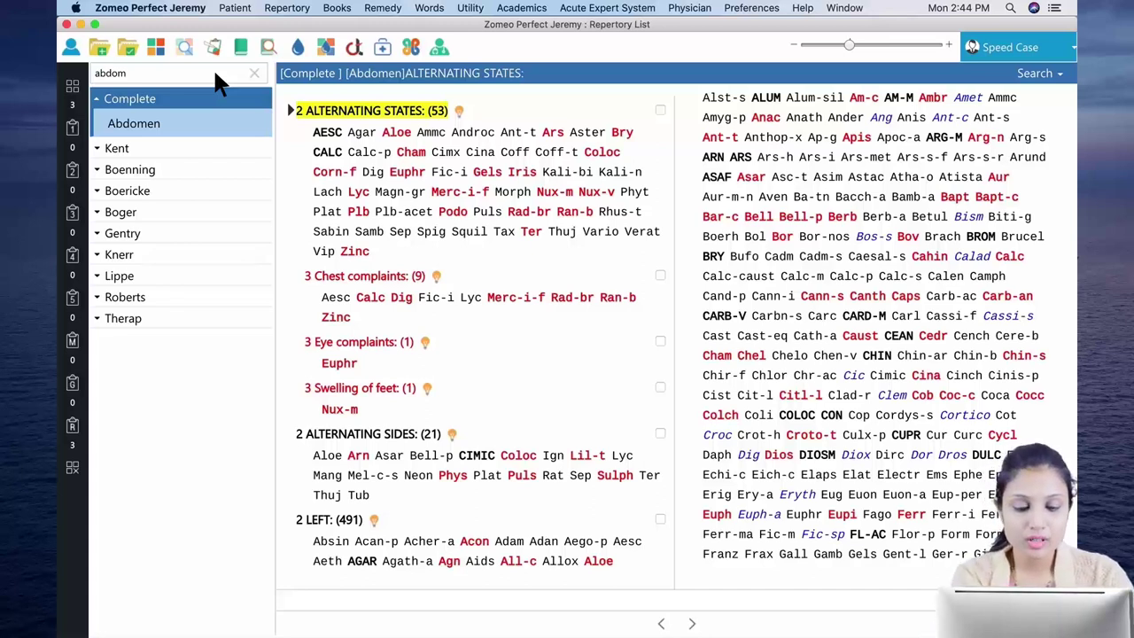
Search the Abdomen chapter for "hypogastrium lying" and record the rubric PAIN:Hypogastrium:Lying:Amel.
{"action": "type", "text": "hypo"}
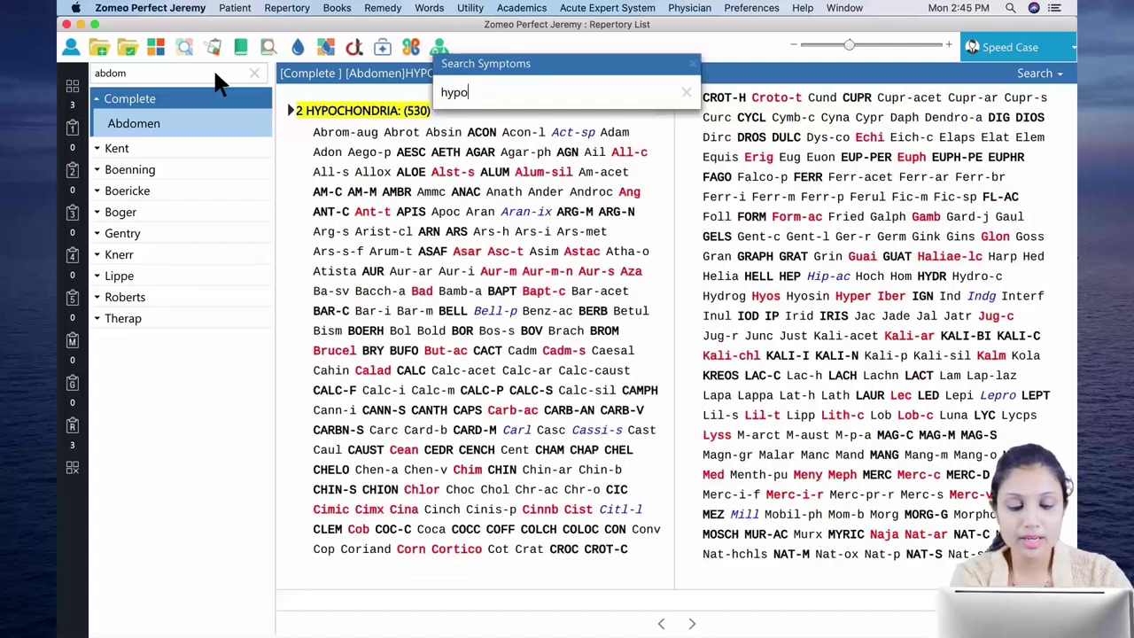
{"action": "type", "text": "gastriu"}
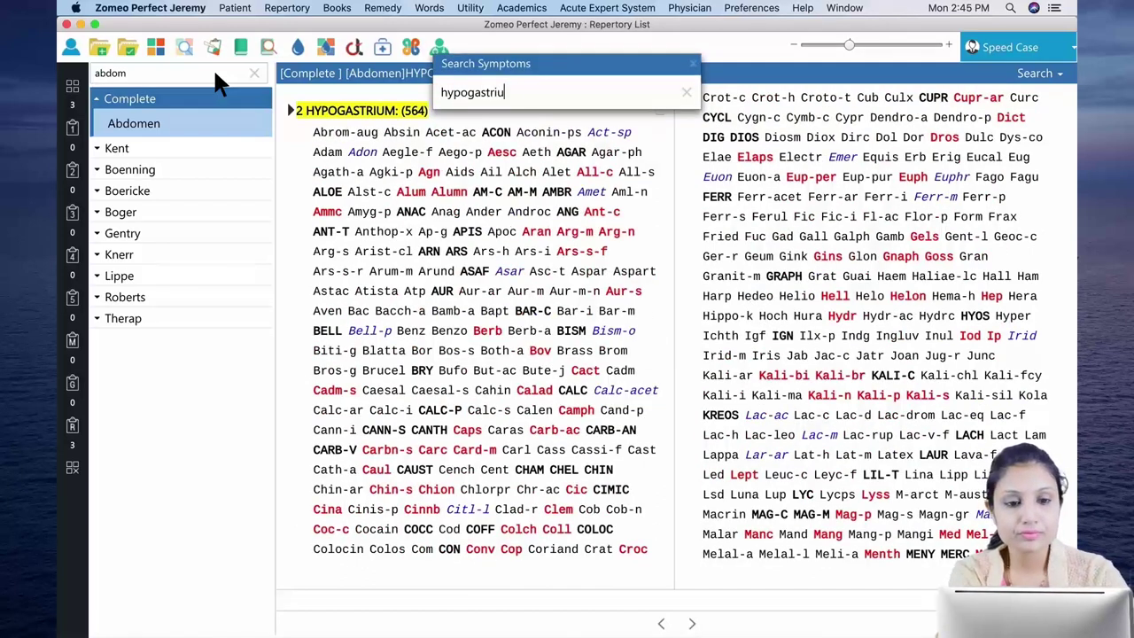
{"action": "type", "text": "m lyin"}
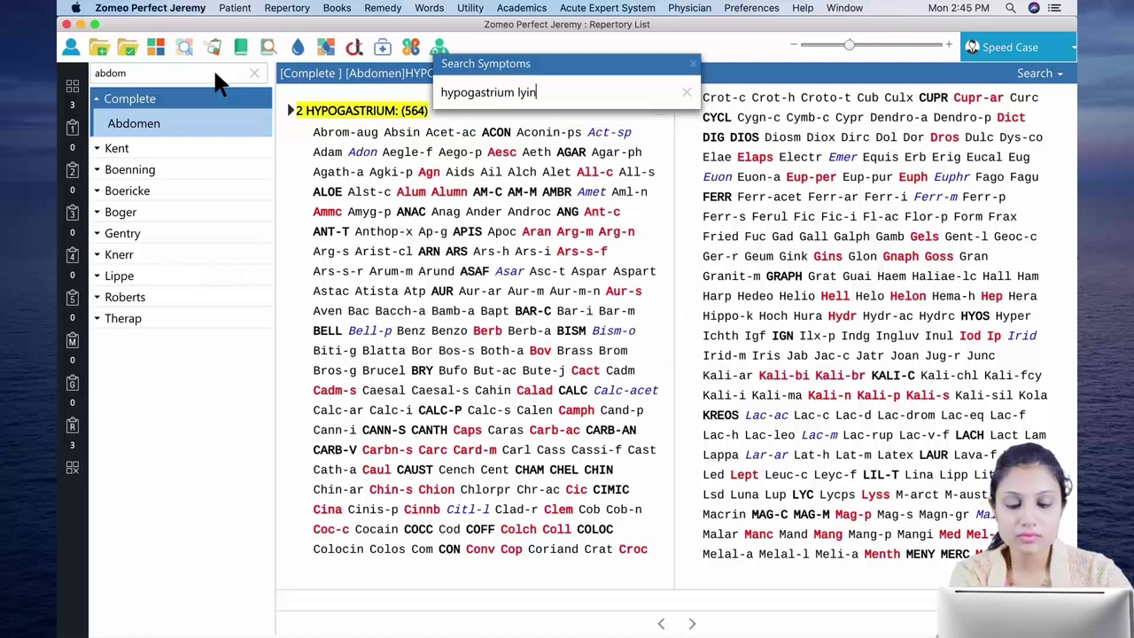
{"action": "type", "text": "g"}
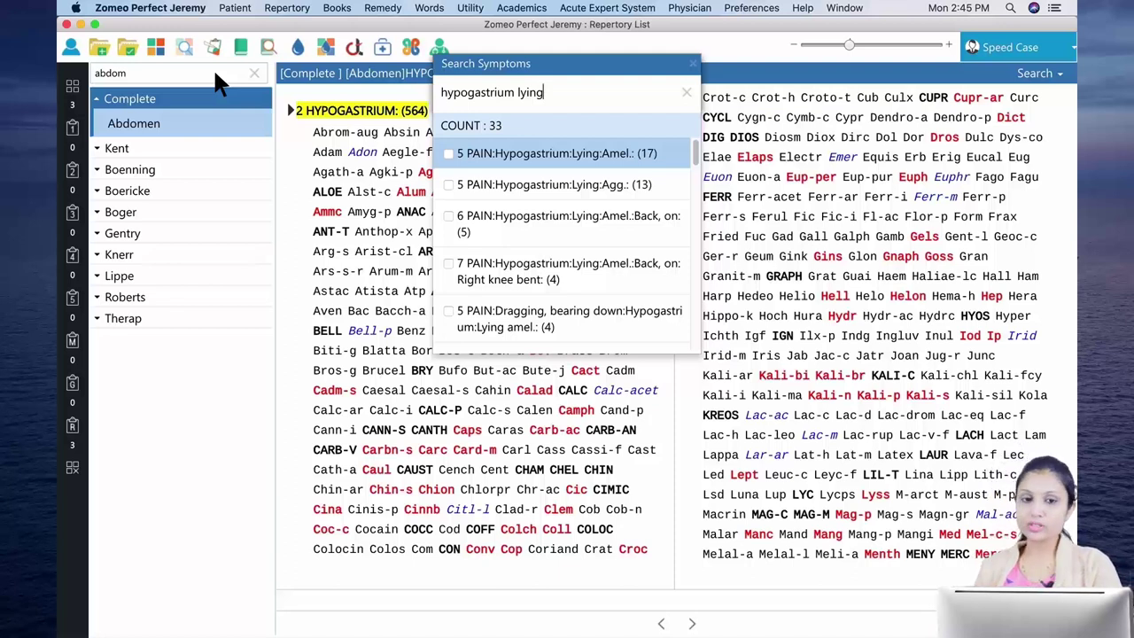
{"action": "left_click", "coordinate": [448, 152]}
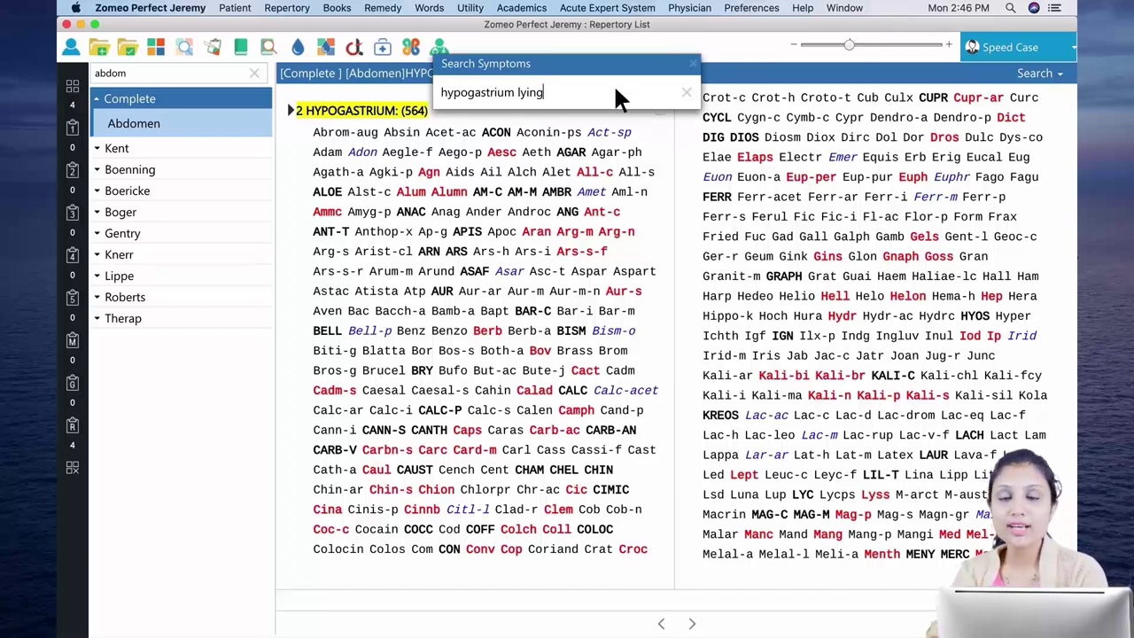
Change the symptom search to "hypogastrium pressure", go to PAIN:Hypogastrium:Pressure:Amel. in the Abdomen chapter and record it.
{"action": "key", "text": "shift+Left"}
{"action": "key", "text": "shift+Left"}
{"action": "key", "text": "shift+Left"}
{"action": "key", "text": "shift+Left"}
{"action": "key", "text": "shift+Left"}
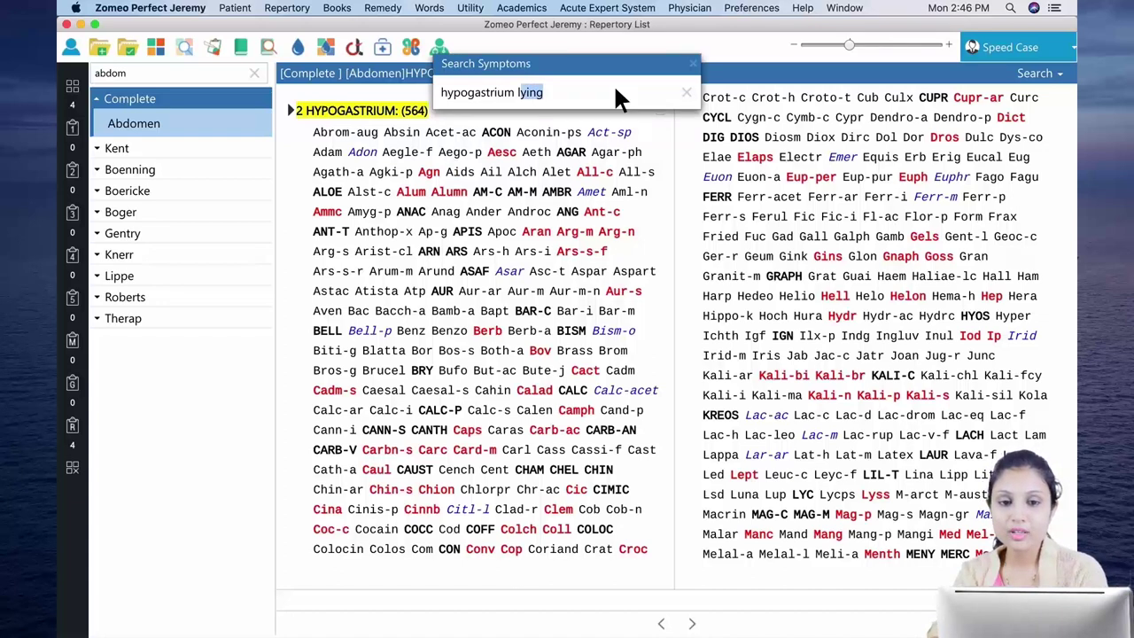
{"action": "type", "text": "pre"}
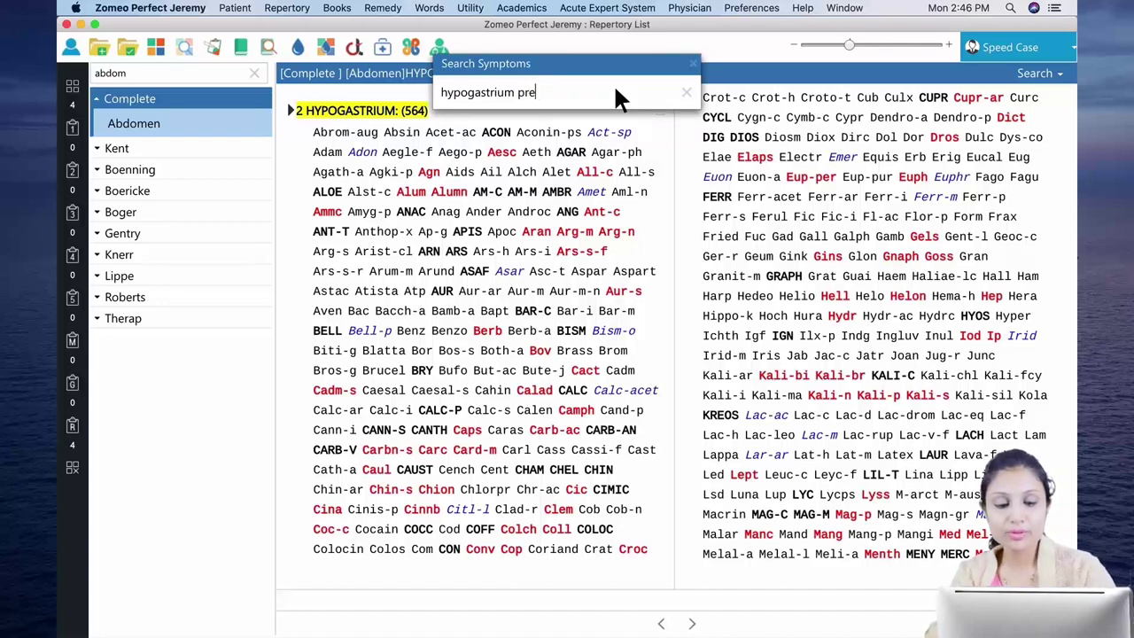
{"action": "type", "text": "ssure"}
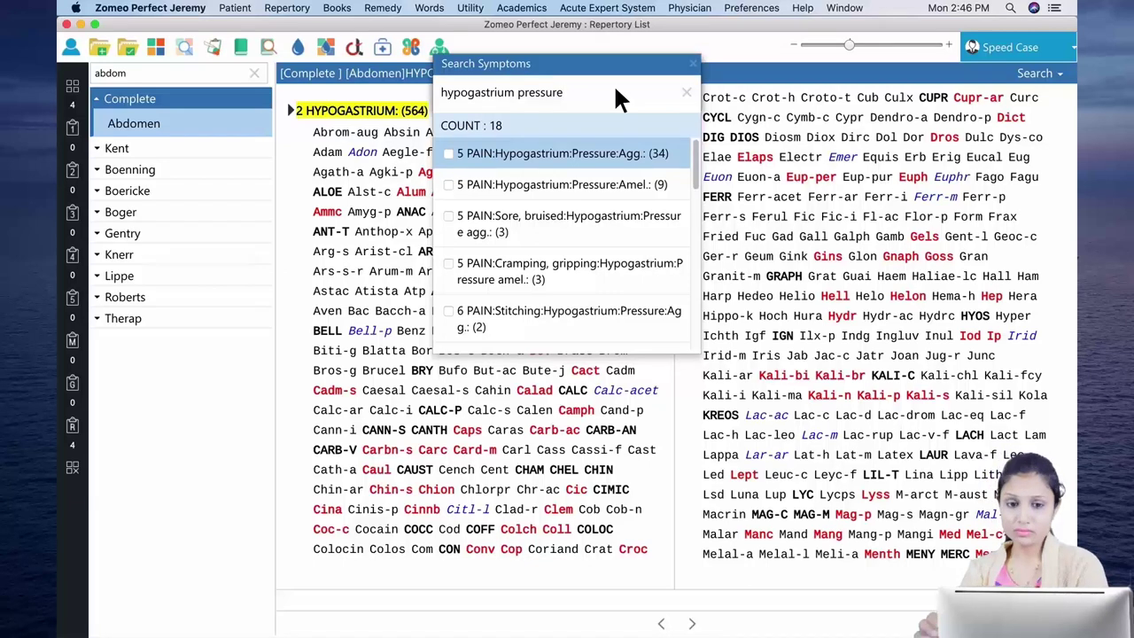
{"action": "left_click", "coordinate": [506, 186]}
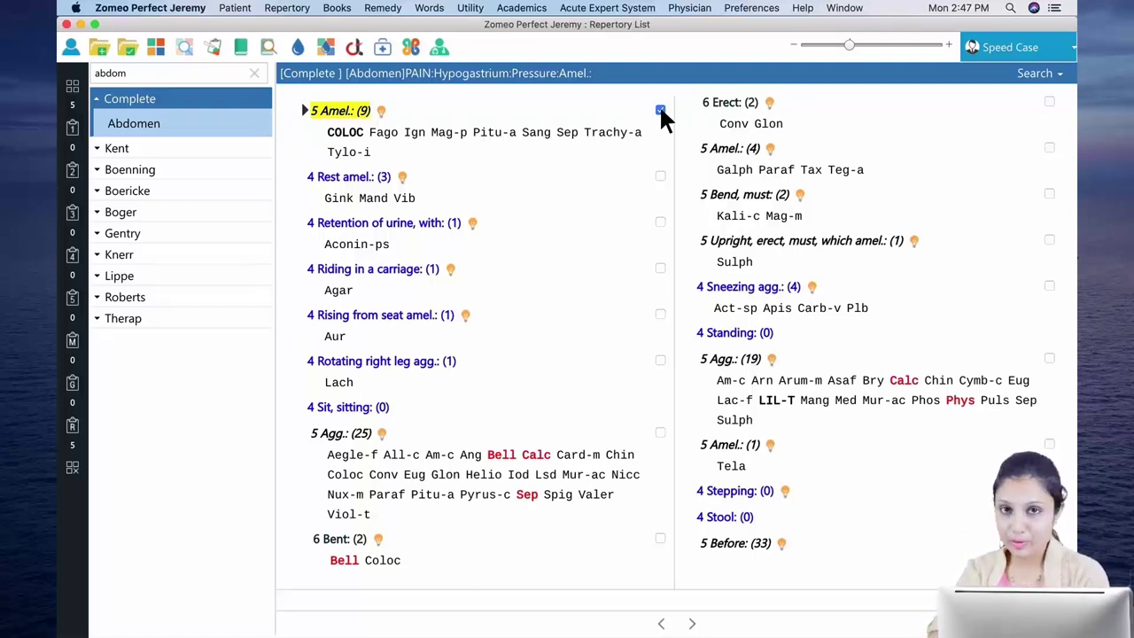
Open the Quick Symptom Record from the repertory tools.
{"action": "left_click", "coordinate": [312, 11]}
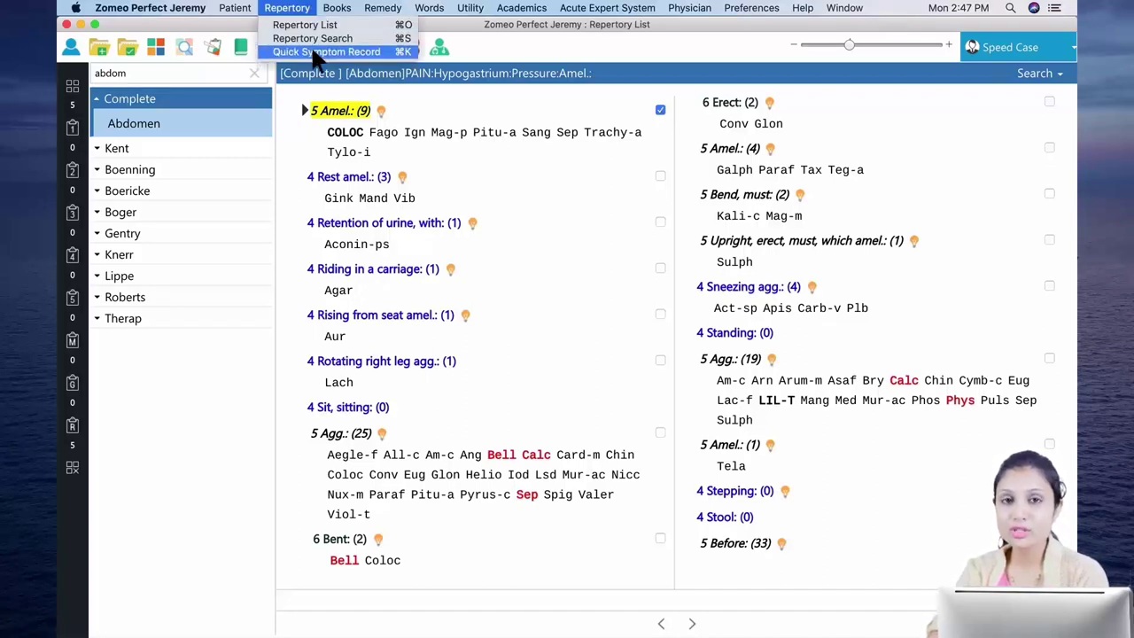
{"action": "left_click", "coordinate": [312, 53]}
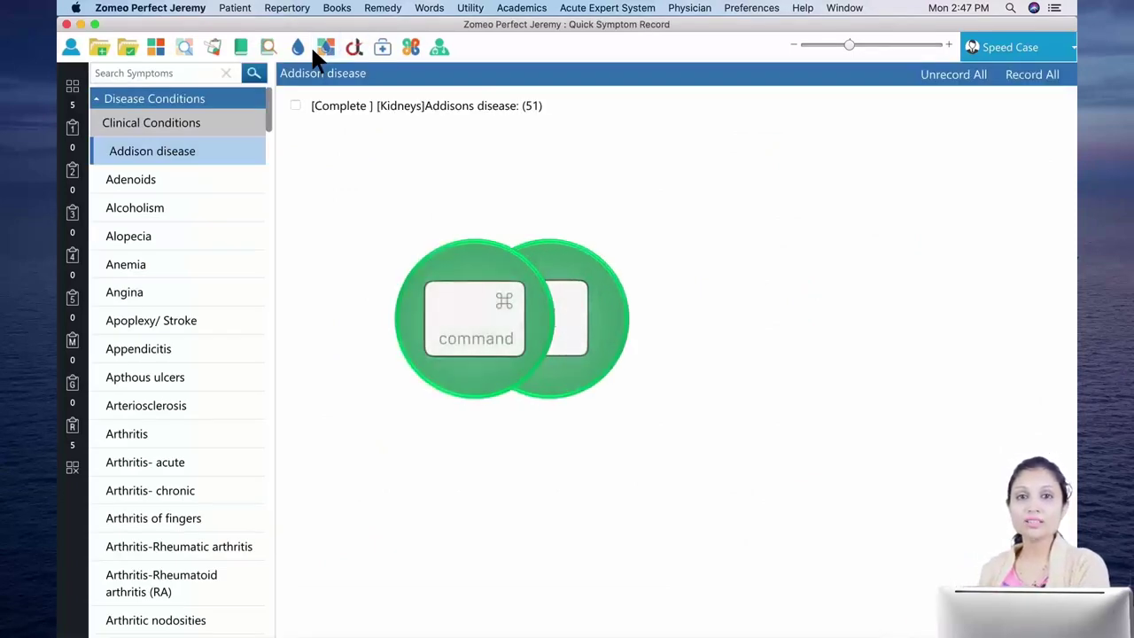
{"action": "key", "text": "super+k"}
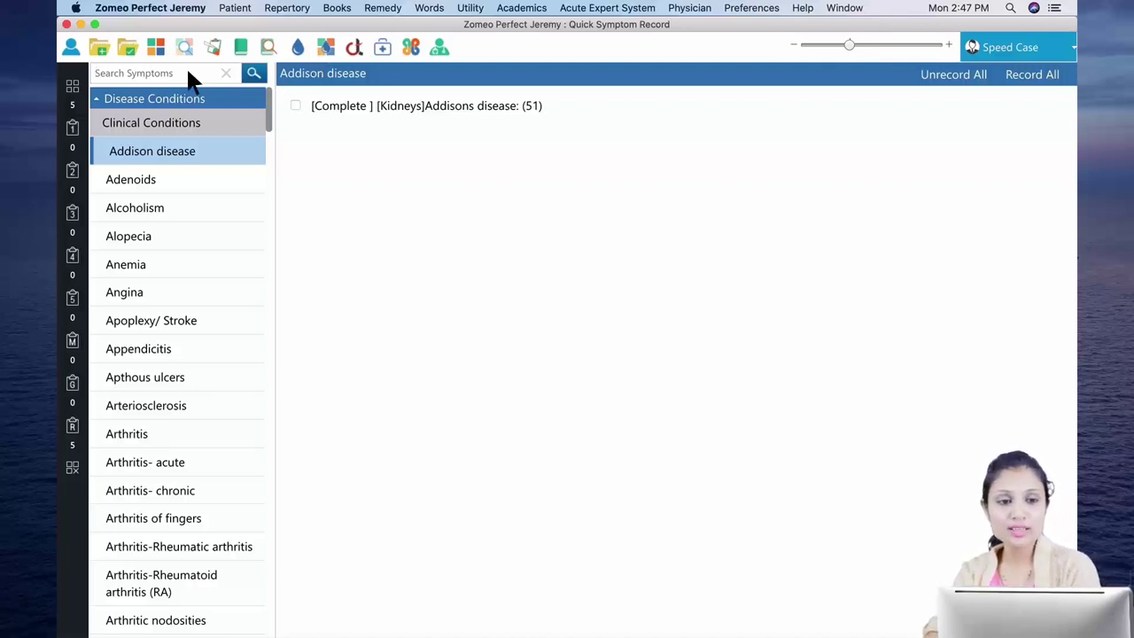
Search the symptoms for "bitter taste" and record the Complete repertory rubric [Taste]Bitter from Mouth, Taste, Bitter.
{"action": "type", "text": "bi"}
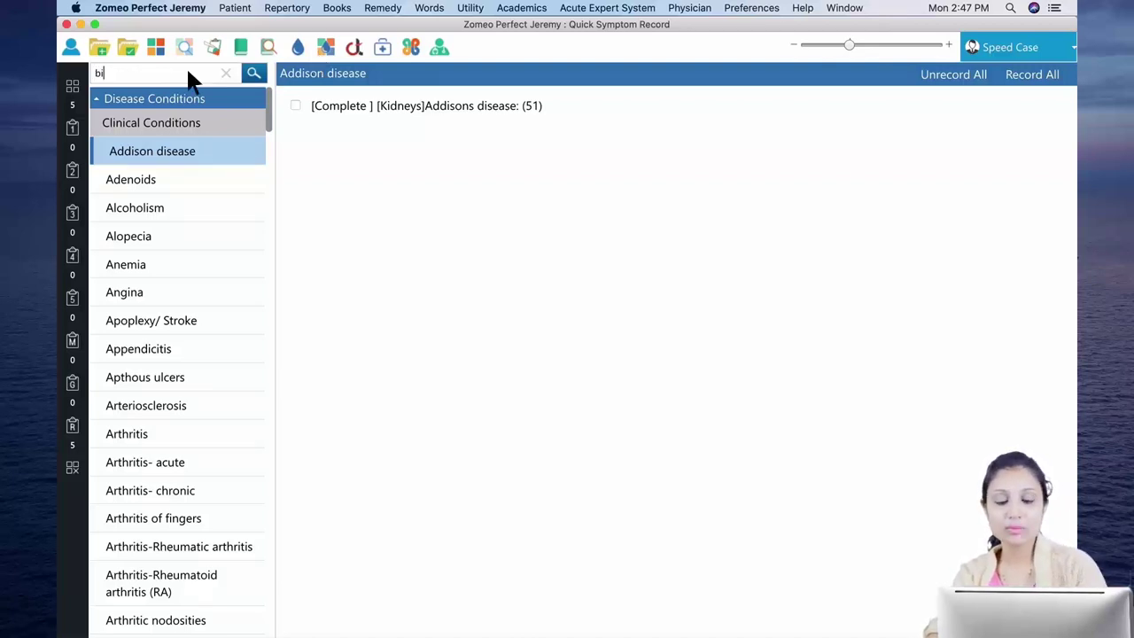
{"action": "type", "text": "tter"}
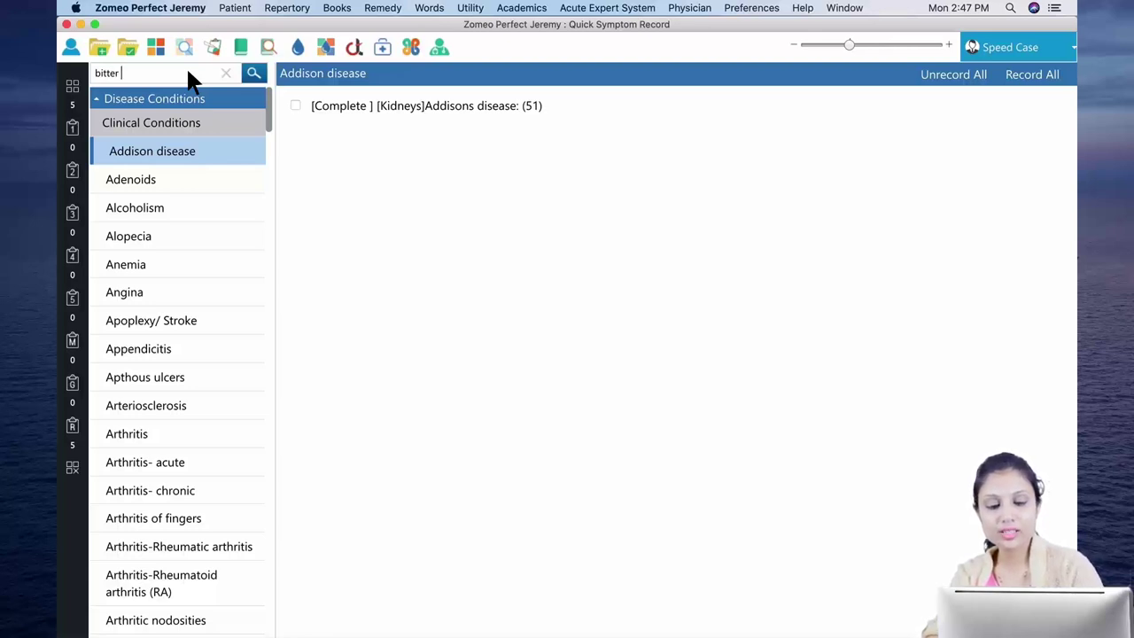
{"action": "type", "text": " taste"}
{"action": "key", "text": "Return"}
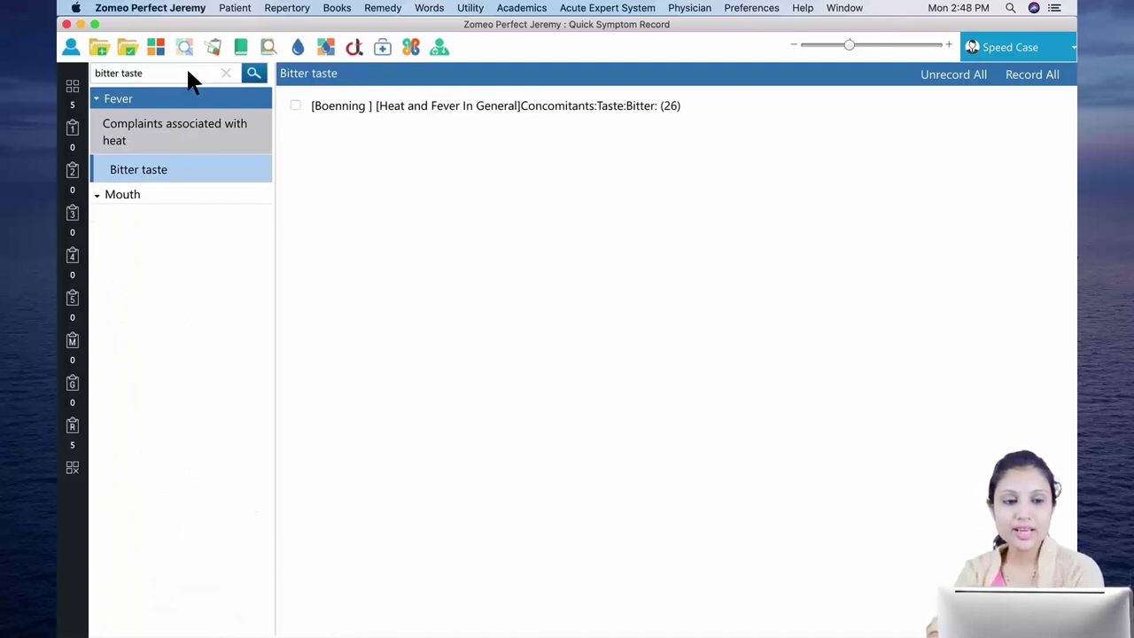
{"action": "left_click", "coordinate": [97, 196]}
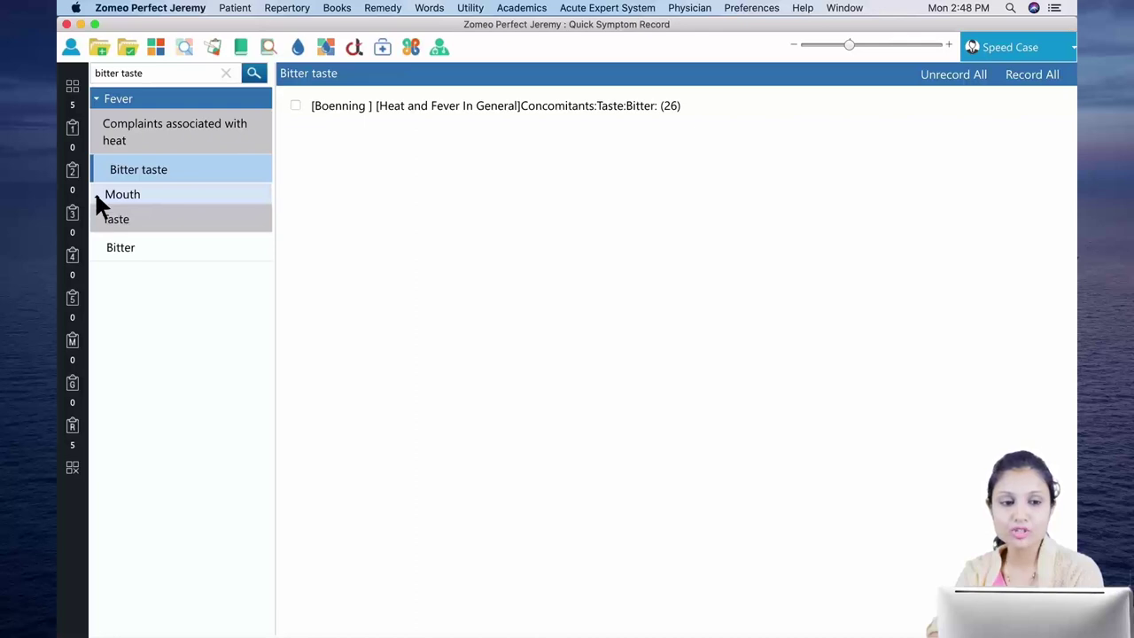
{"action": "left_click", "coordinate": [99, 254]}
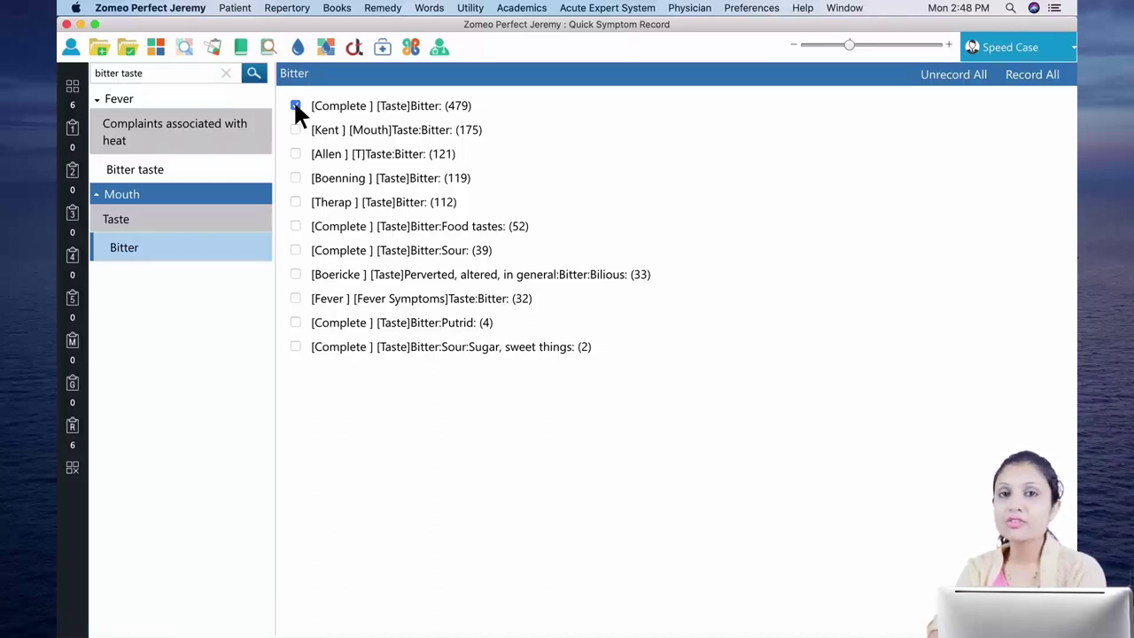
Change the symptom search to "hypotension" and record the Complete repertory rubric [Clinical]Hypotension.
{"action": "left_click", "coordinate": [209, 73]}
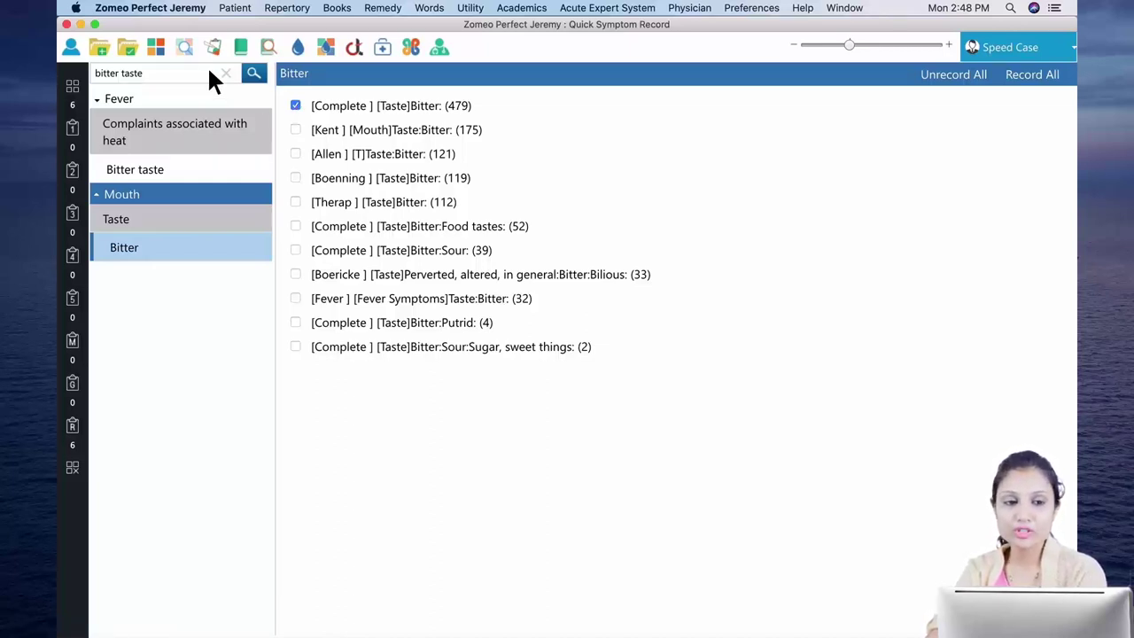
{"action": "key", "text": "shift+Left"}
{"action": "key", "text": "shift+Left"}
{"action": "key", "text": "shift+Left"}
{"action": "key", "text": "shift+Left"}
{"action": "key", "text": "shift+Left"}
{"action": "key", "text": "shift+Left"}
{"action": "key", "text": "shift+Left"}
{"action": "key", "text": "shift+Left"}
{"action": "key", "text": "shift+Left"}
{"action": "key", "text": "shift+Left"}
{"action": "key", "text": "shift+Left"}
{"action": "key", "text": "shift+Left"}
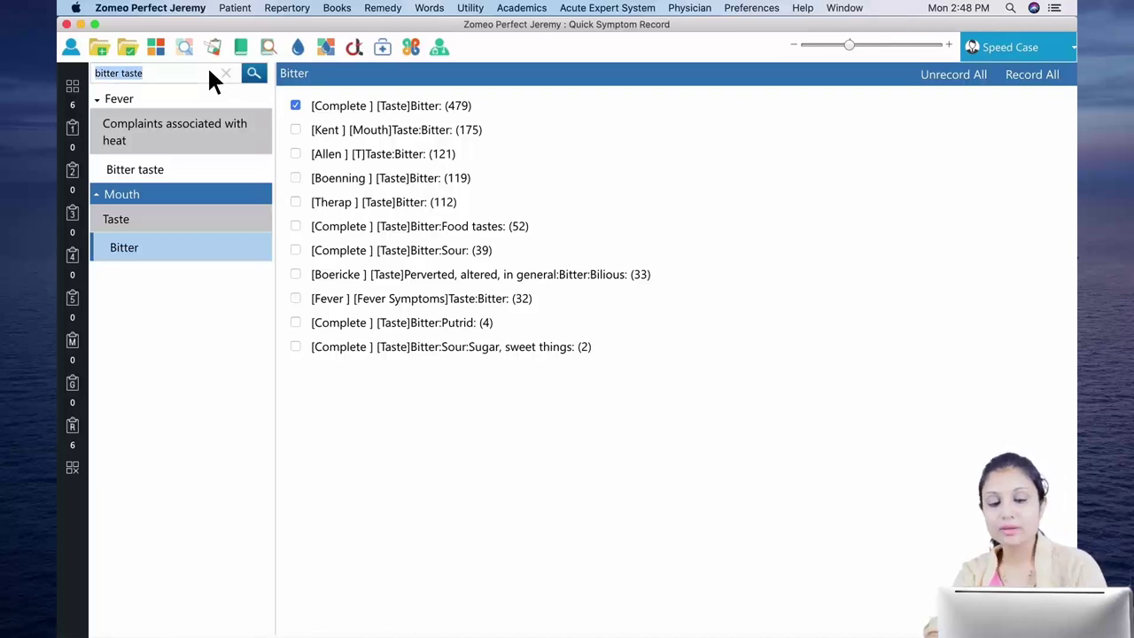
{"action": "type", "text": "hypotension"}
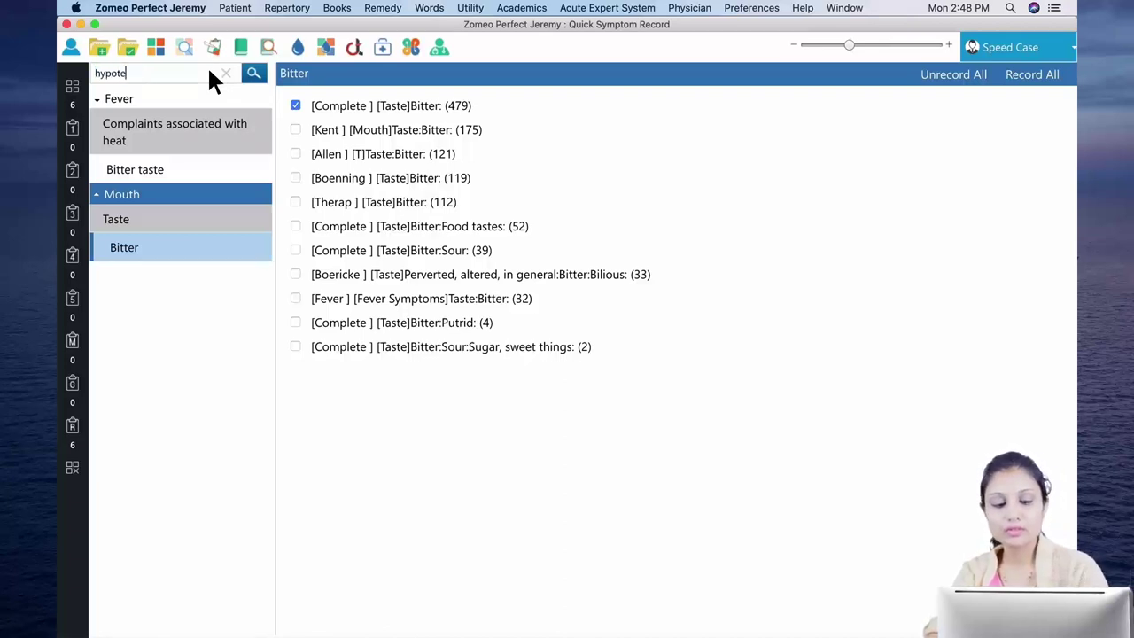
{"action": "key", "text": "Return"}
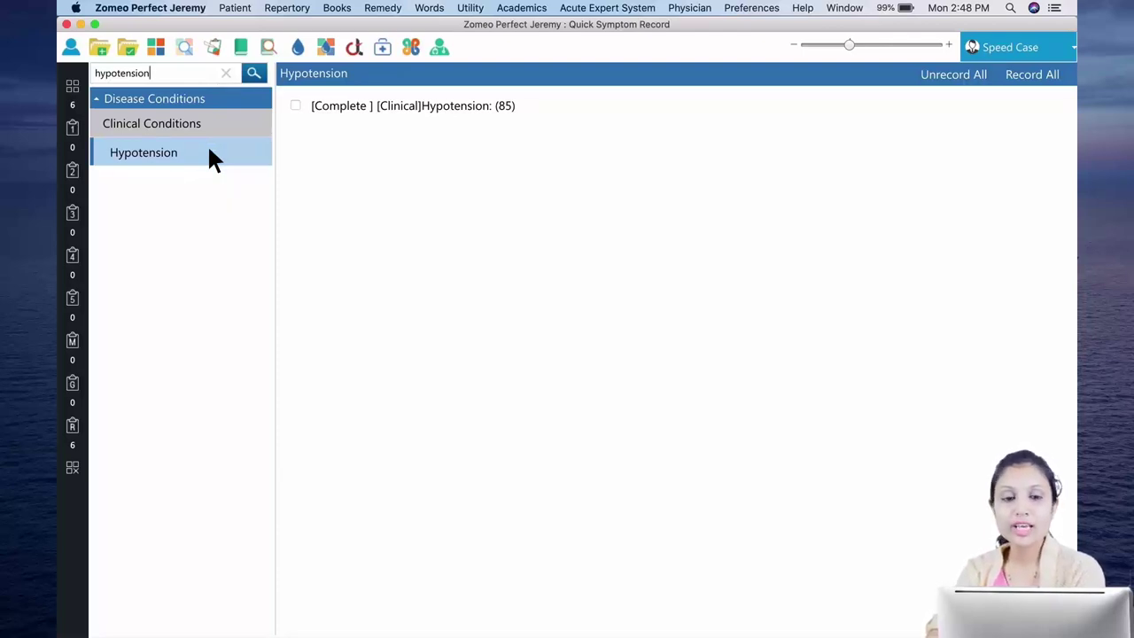
{"action": "left_click", "coordinate": [296, 106]}
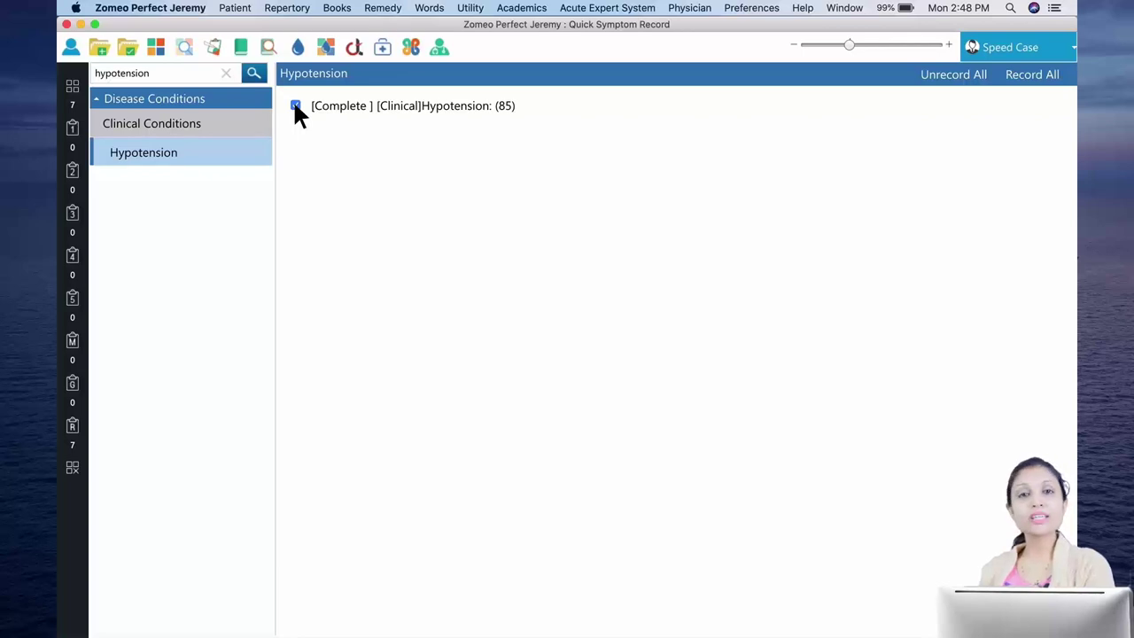
Open the repertorisation of the recorded symptoms and sort the remedies by Symptoms Covered.
{"action": "left_click", "coordinate": [83, 104]}
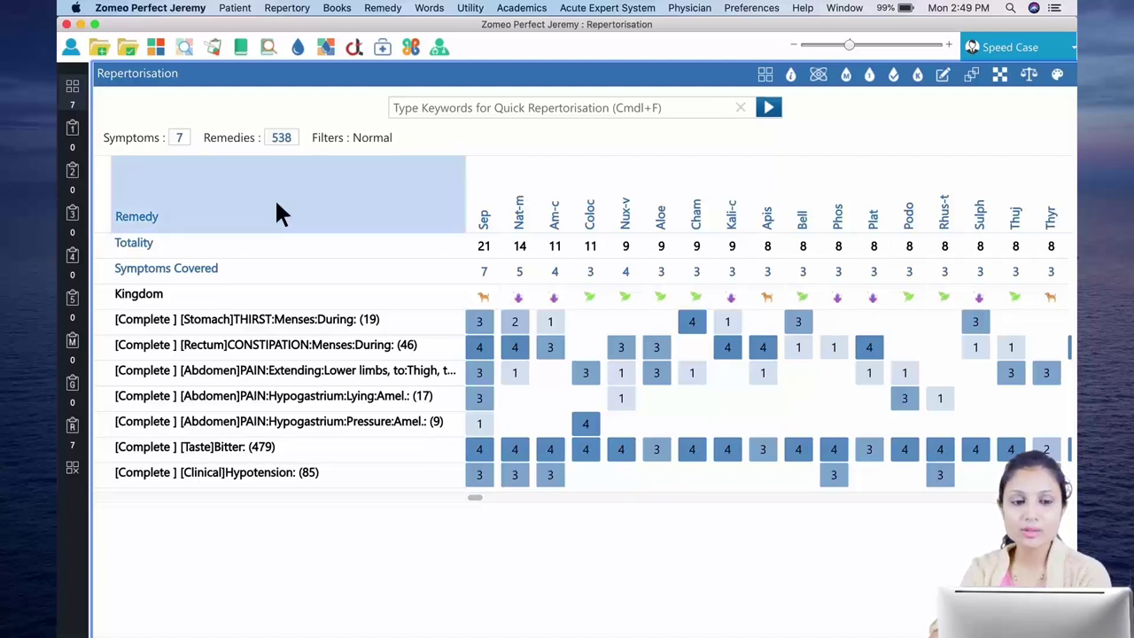
{"action": "left_click", "coordinate": [275, 270]}
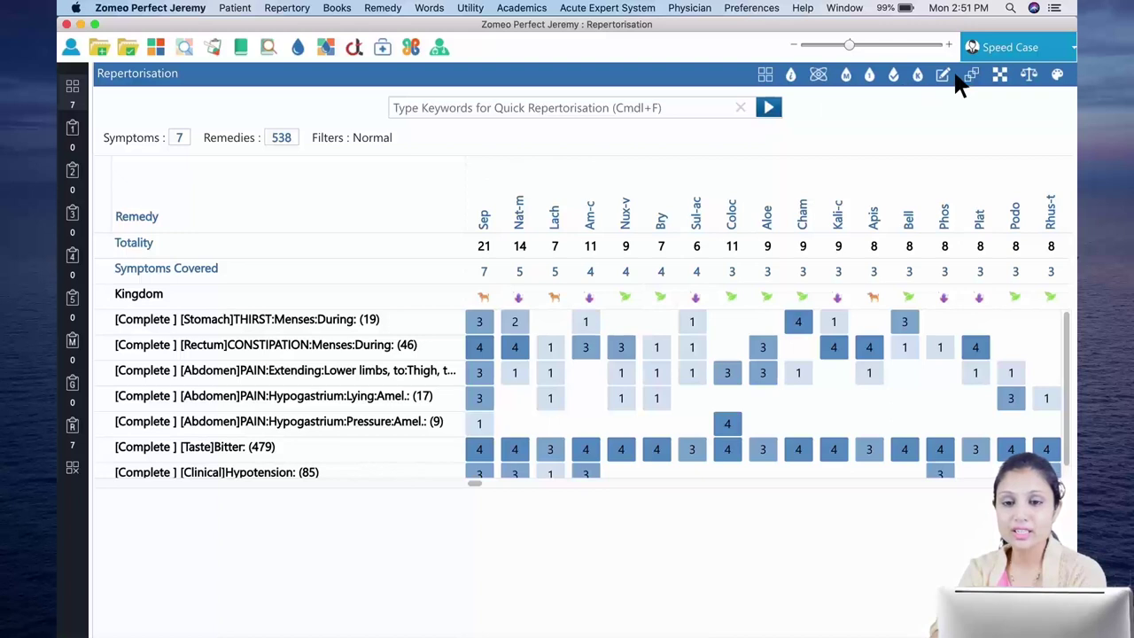
Apply Cross Repertorisation with the rubrics THIRST:Menses:During, CONSTIPATION:Menses:During and Hypotension.
{"action": "left_click", "coordinate": [1005, 74]}
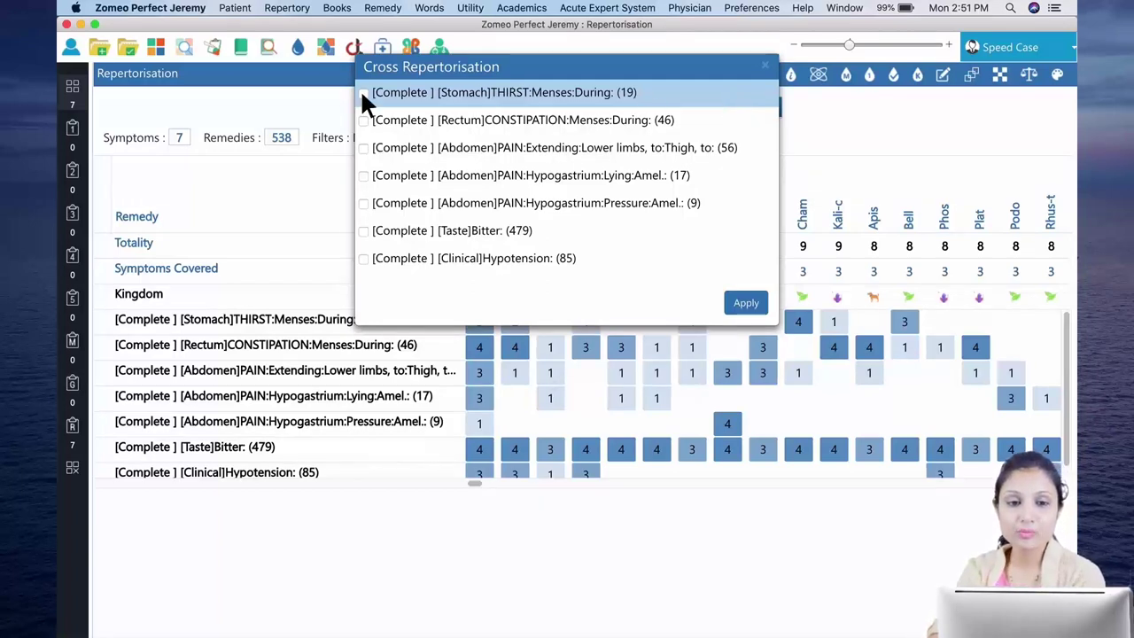
{"action": "left_click", "coordinate": [363, 122]}
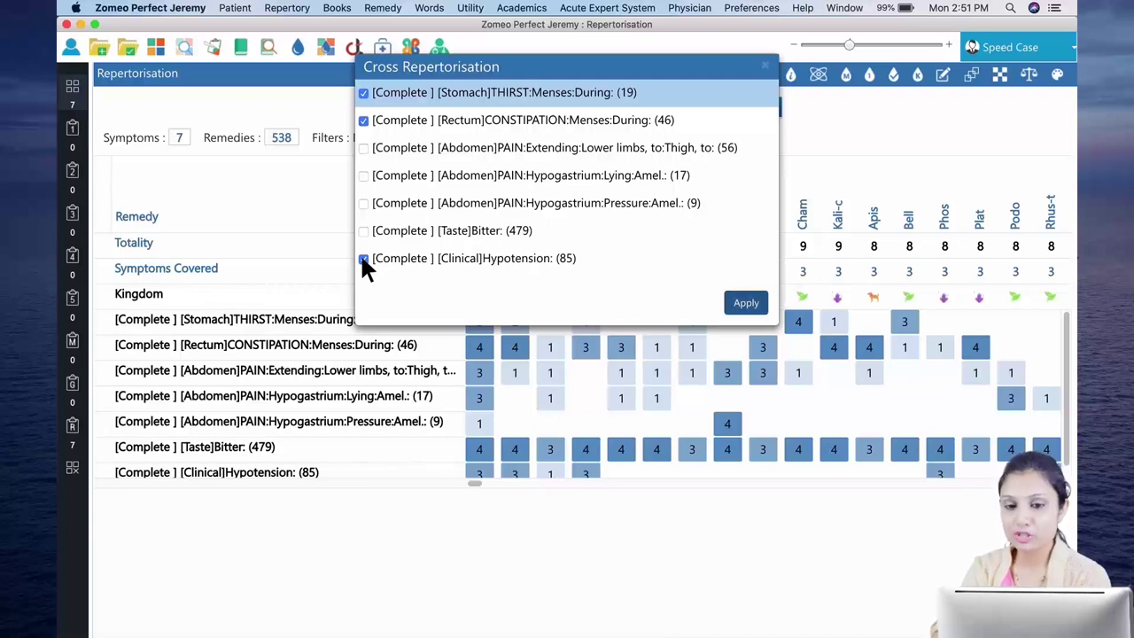
{"action": "left_click", "coordinate": [760, 303]}
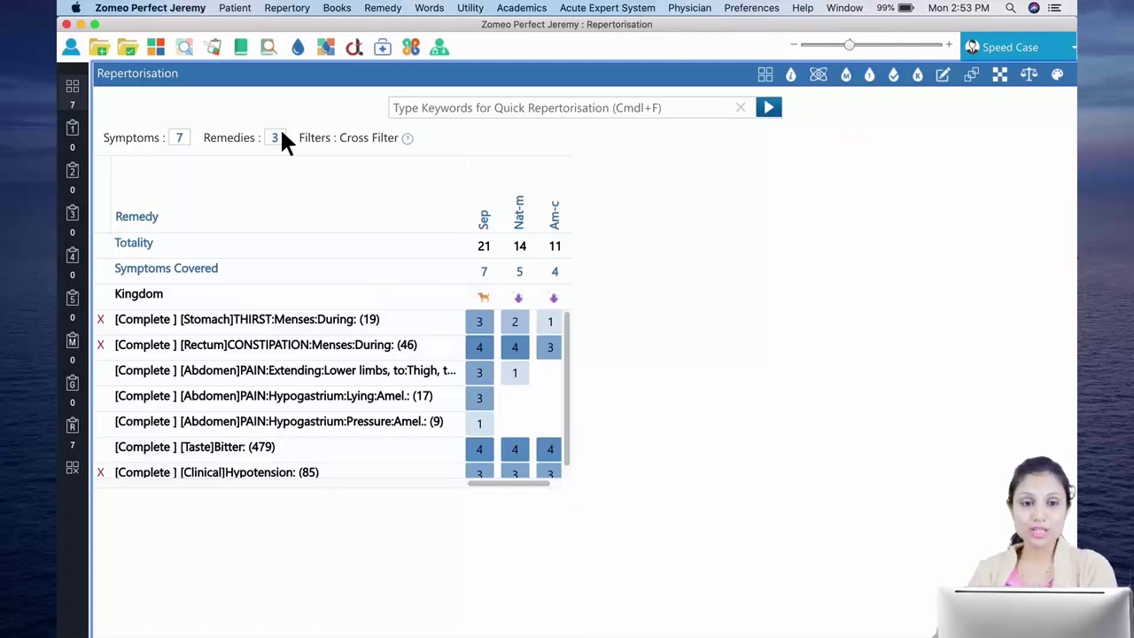
Open the Lilienthal therapeutics and filter its conditions by "mens" to show Menstrual And Its Ailments.
{"action": "left_click", "coordinate": [472, 9]}
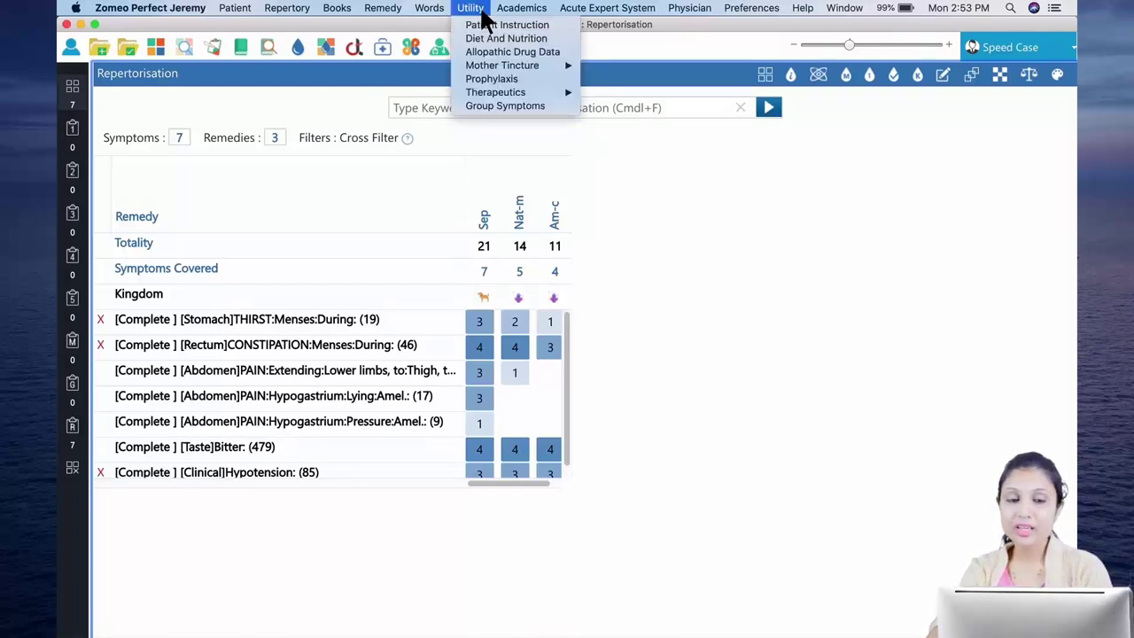
{"action": "mouse_move", "coordinate": [483, 94]}
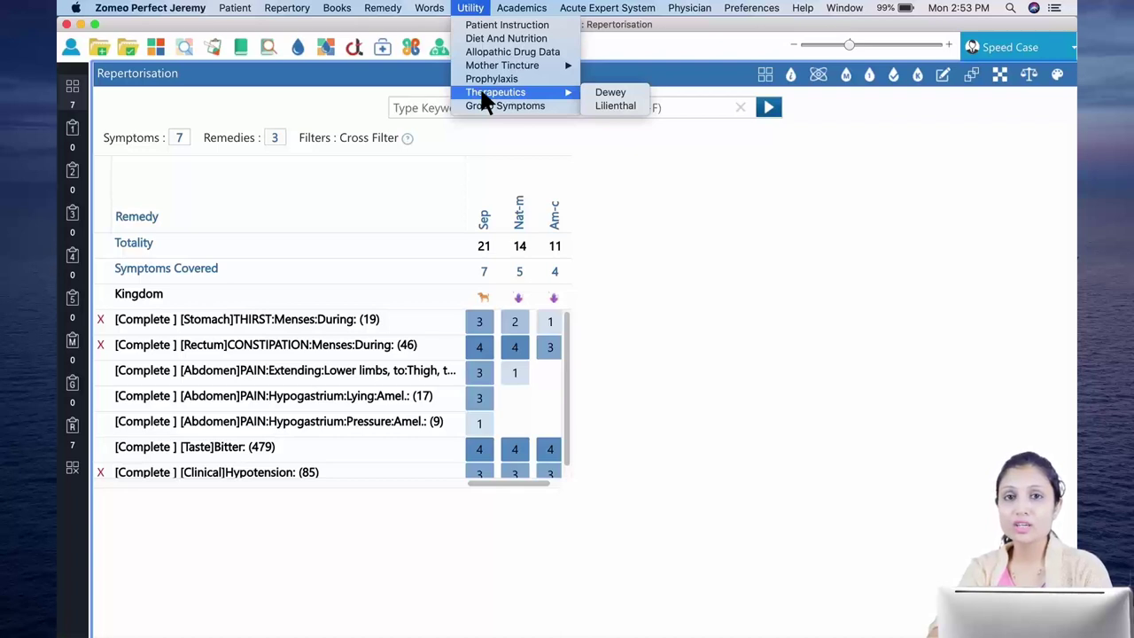
{"action": "left_click", "coordinate": [640, 105]}
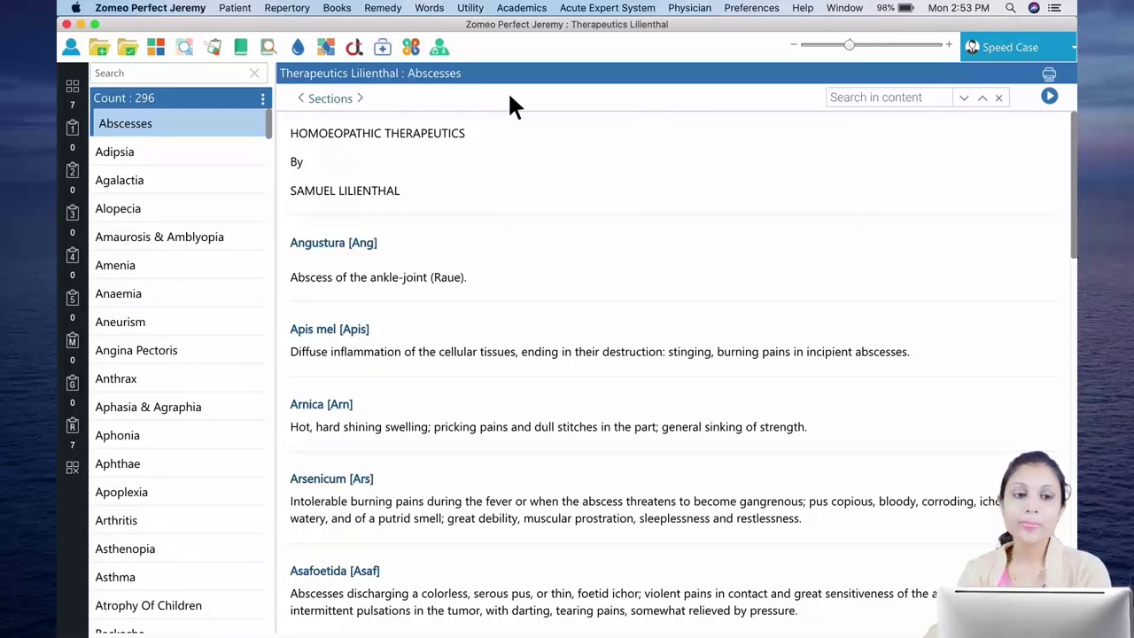
{"action": "left_click", "coordinate": [201, 77]}
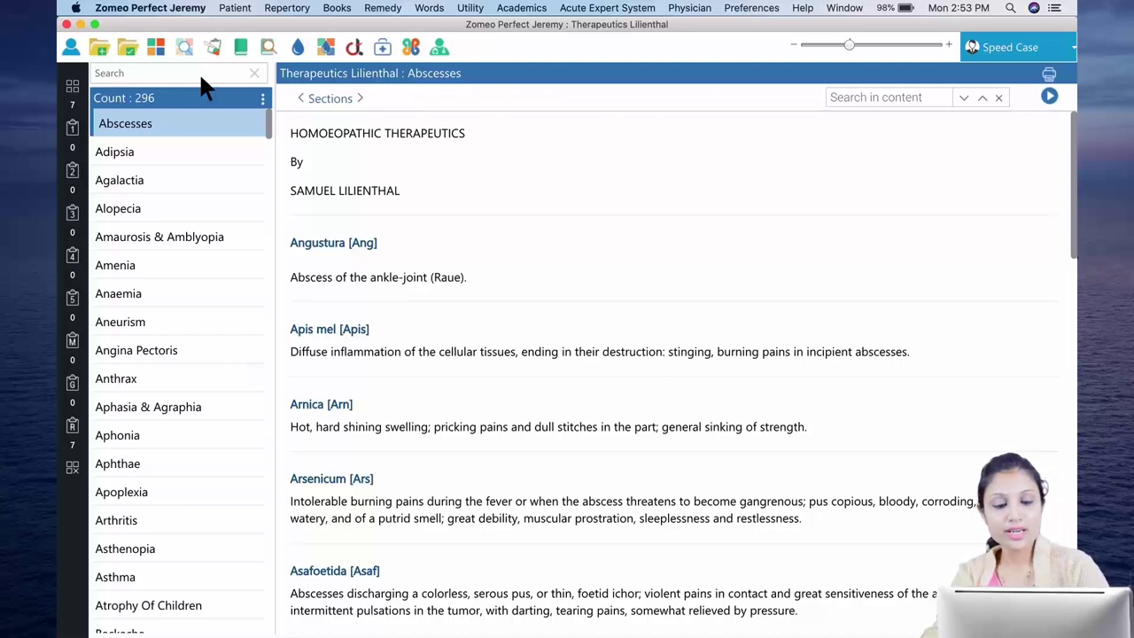
{"action": "type", "text": "m"}
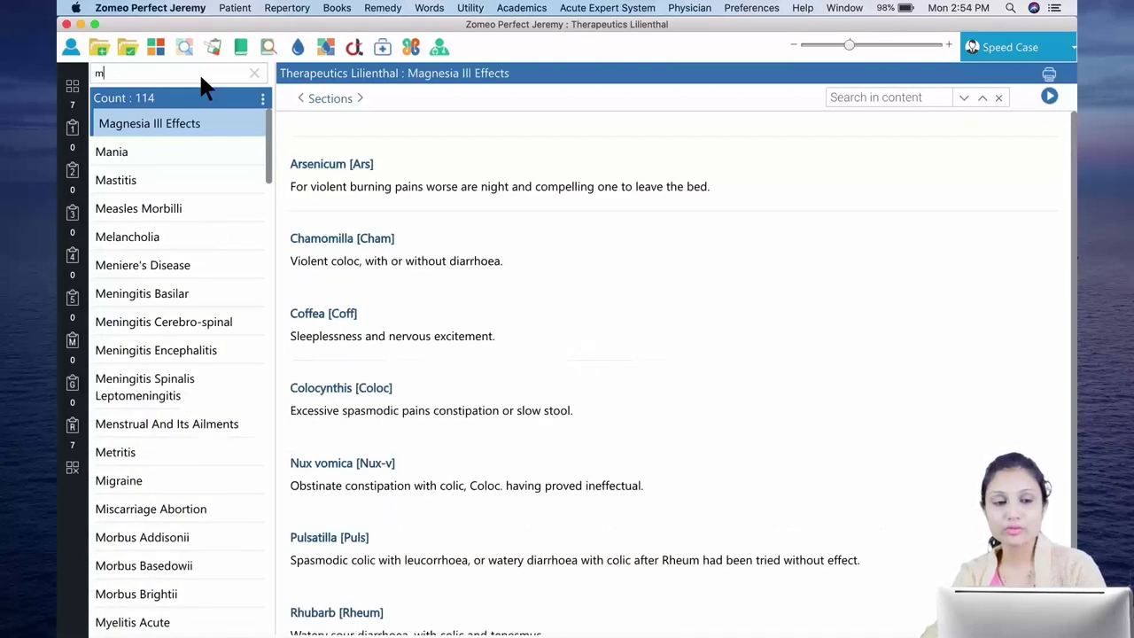
{"action": "type", "text": "ens"}
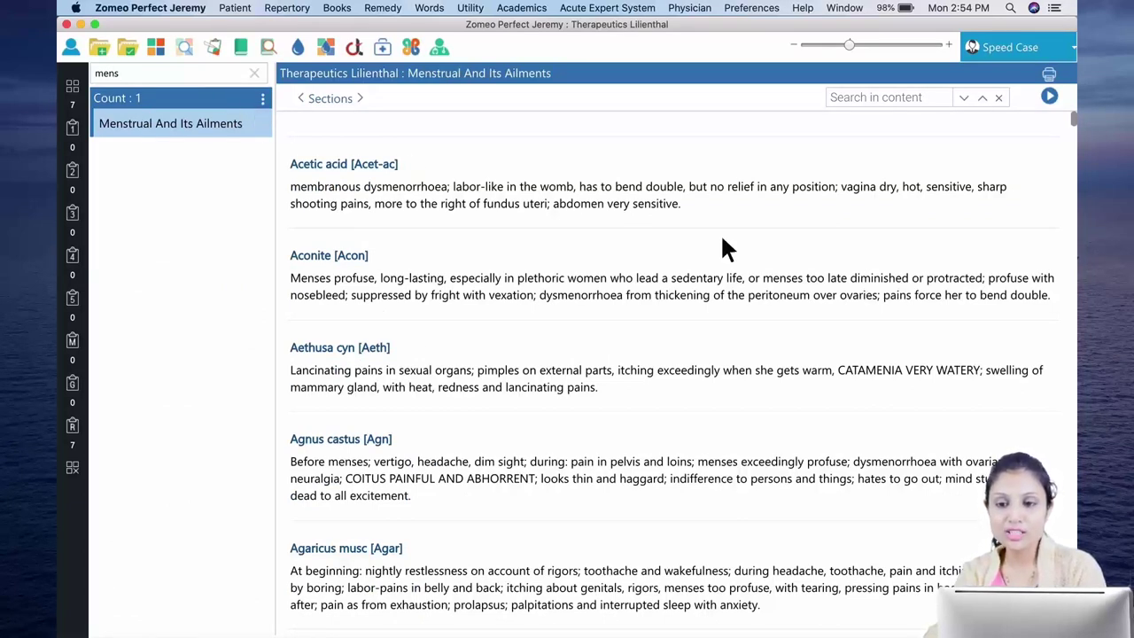
Look through the remedies under Menstrual And Its Ailments to find and read the Sepia entry.
{"action": "scroll", "coordinate": [723, 248], "scroll_direction": "down", "scroll_amount": 5}
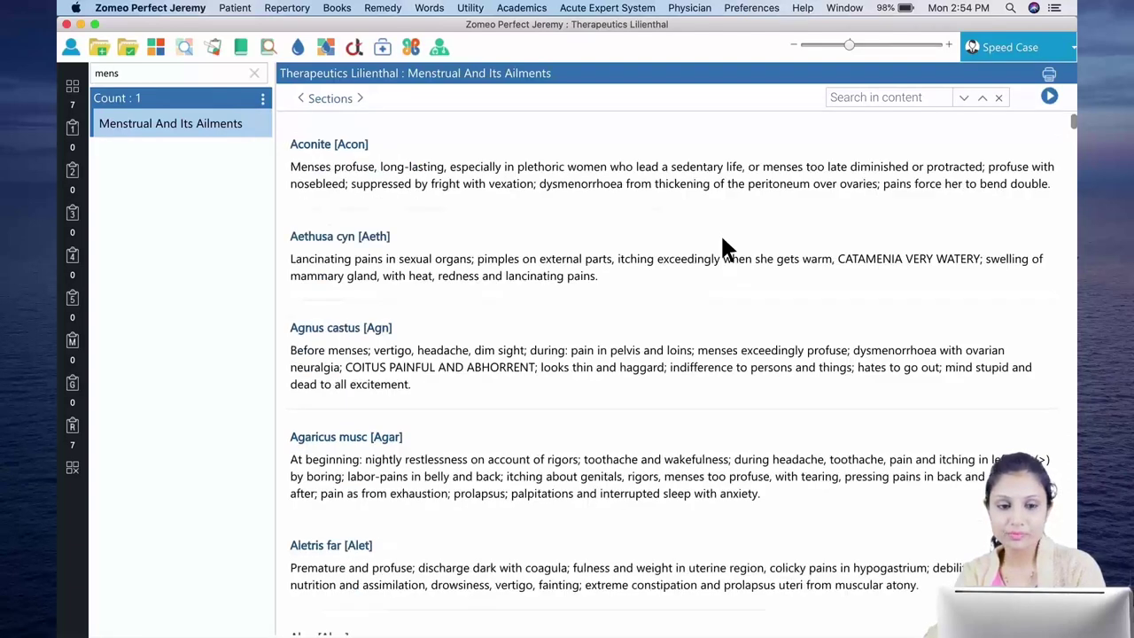
{"action": "scroll", "coordinate": [722, 248], "scroll_direction": "down", "scroll_amount": 4}
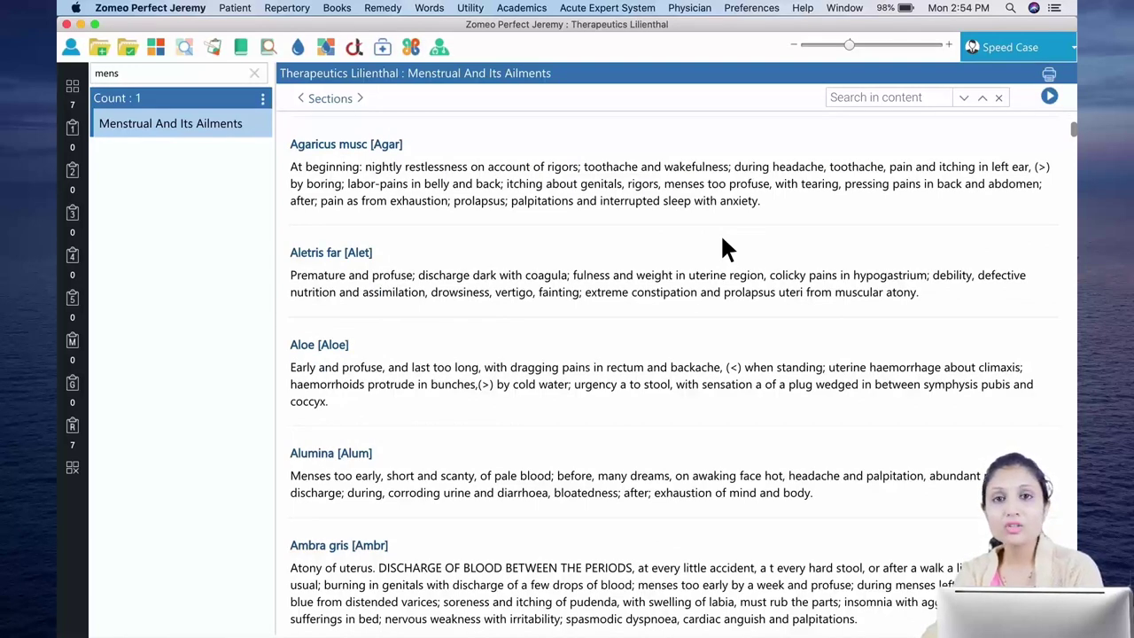
{"action": "scroll", "coordinate": [722, 248], "scroll_direction": "down", "scroll_amount": 2}
{"action": "scroll", "coordinate": [722, 248], "scroll_direction": "down", "scroll_amount": 8}
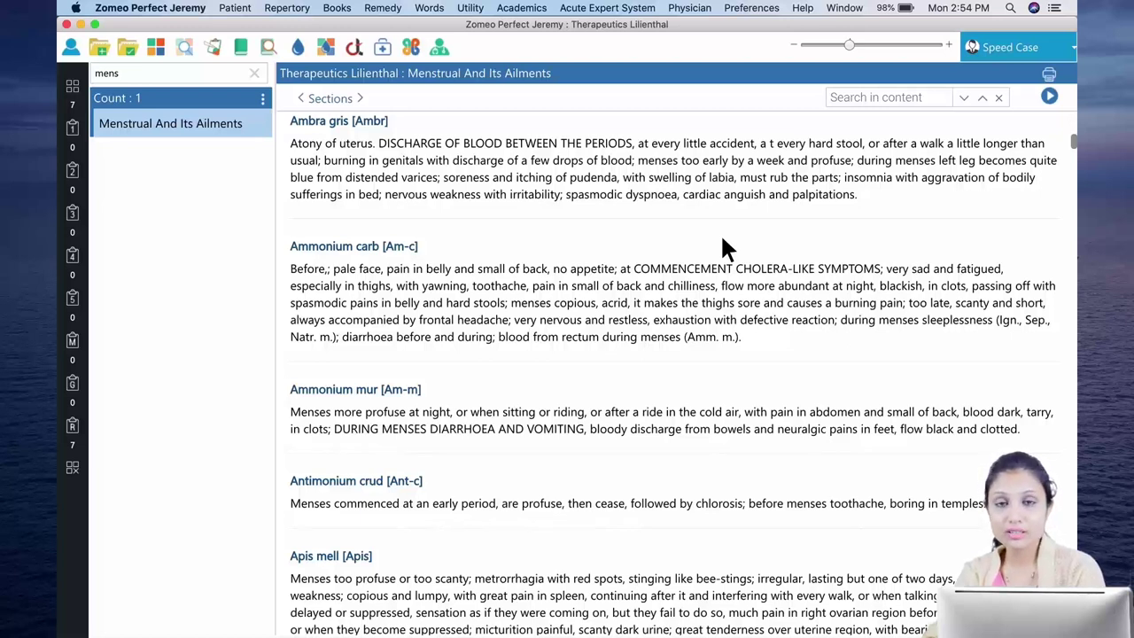
{"action": "scroll", "coordinate": [723, 246], "scroll_direction": "down", "scroll_amount": 2}
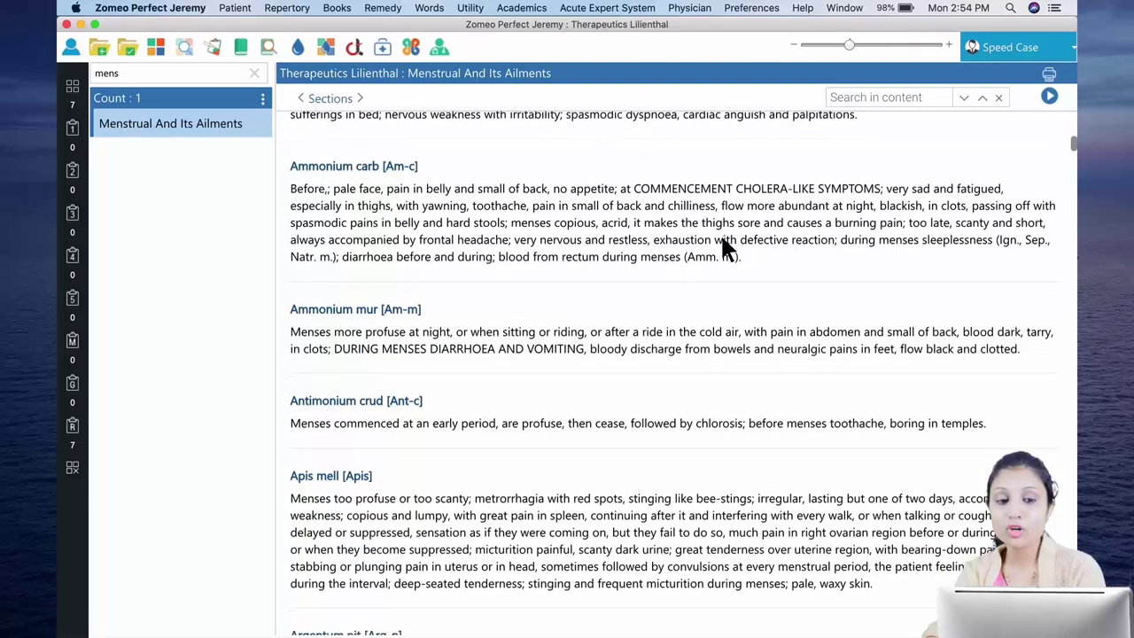
{"action": "scroll", "coordinate": [722, 241], "scroll_direction": "down", "scroll_amount": 6}
{"action": "scroll", "coordinate": [722, 241], "scroll_direction": "down", "scroll_amount": 5}
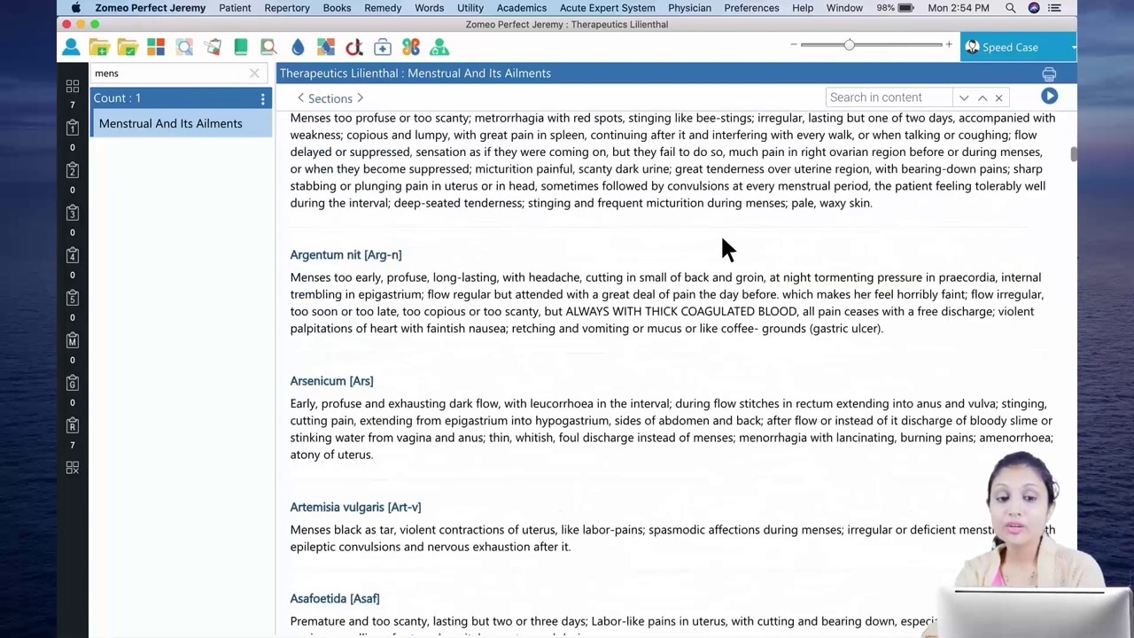
{"action": "scroll", "coordinate": [722, 241], "scroll_direction": "down", "scroll_amount": 13}
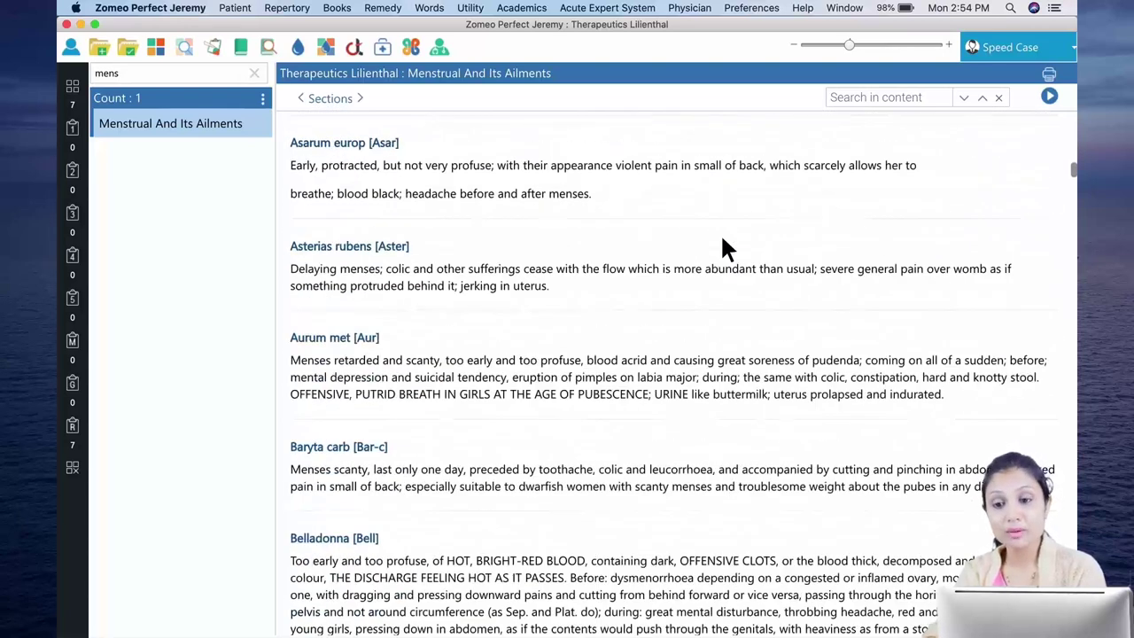
{"action": "scroll", "coordinate": [722, 241], "scroll_direction": "up", "scroll_amount": 2}
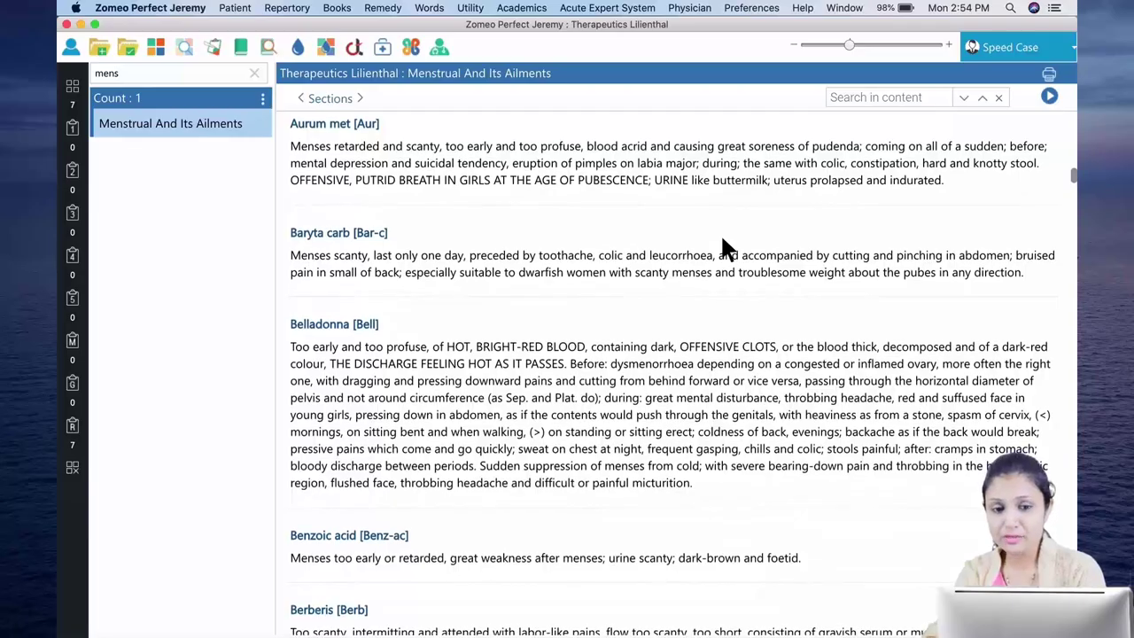
{"action": "scroll", "coordinate": [723, 241], "scroll_direction": "down", "scroll_amount": 18}
{"action": "scroll", "coordinate": [723, 239], "scroll_direction": "down", "scroll_amount": 20}
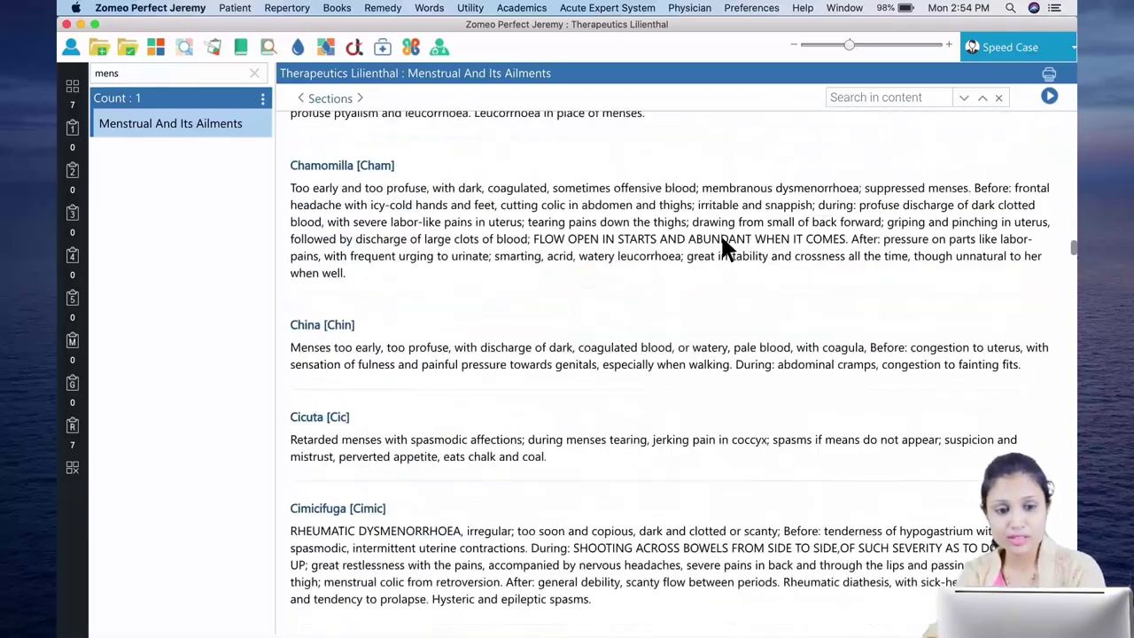
{"action": "scroll", "coordinate": [722, 240], "scroll_direction": "down", "scroll_amount": 20}
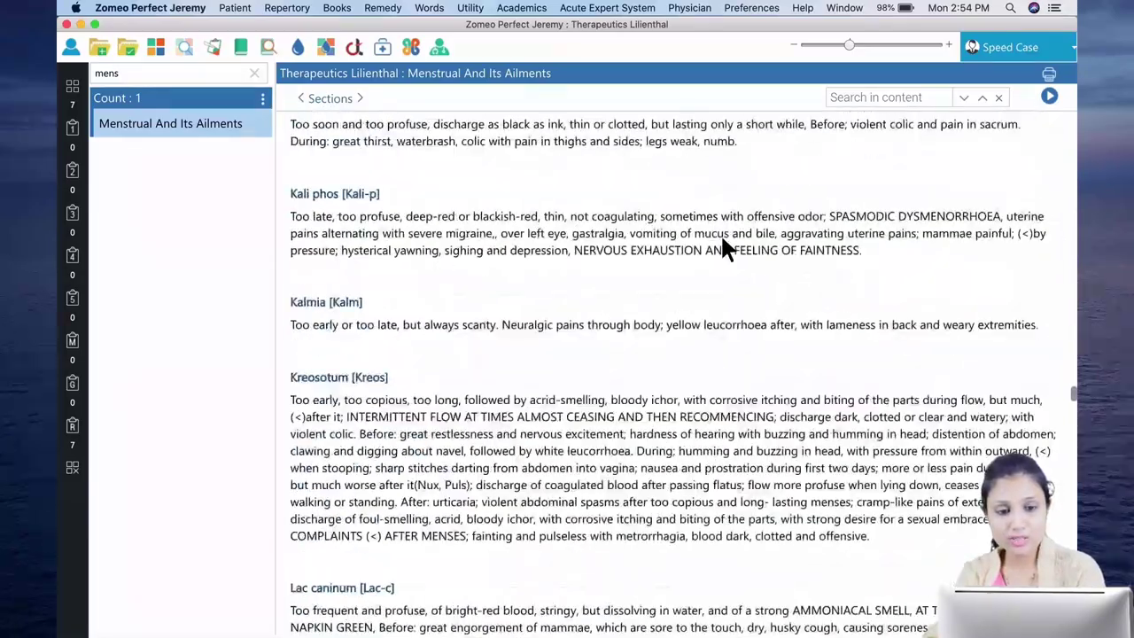
{"action": "scroll", "coordinate": [723, 239], "scroll_direction": "down", "scroll_amount": 20}
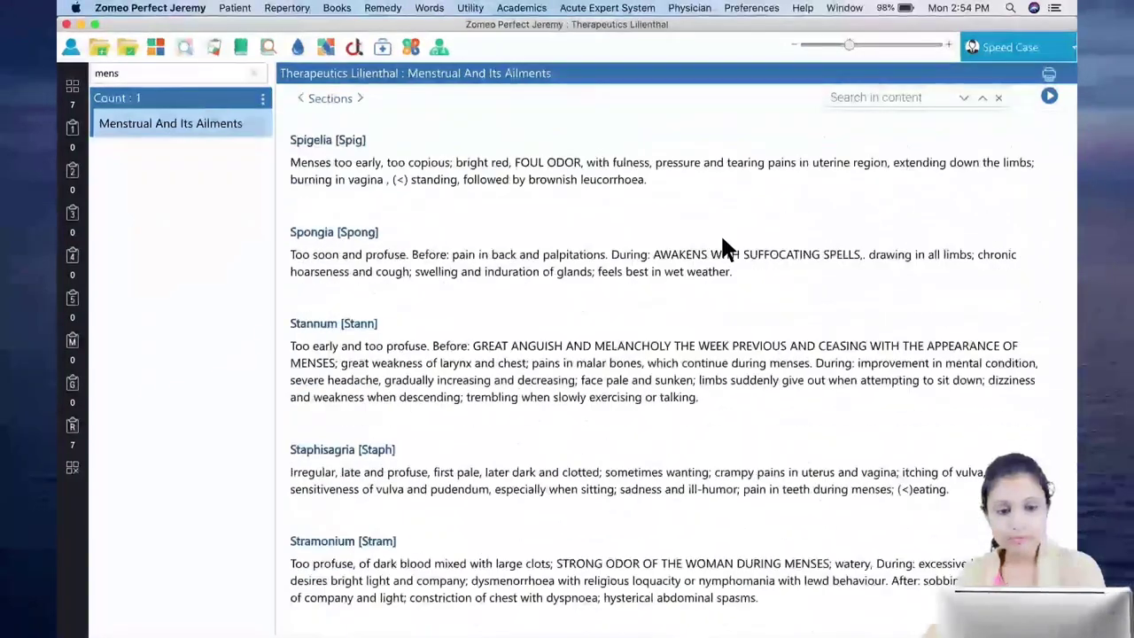
{"action": "scroll", "coordinate": [723, 239], "scroll_direction": "up", "scroll_amount": 10}
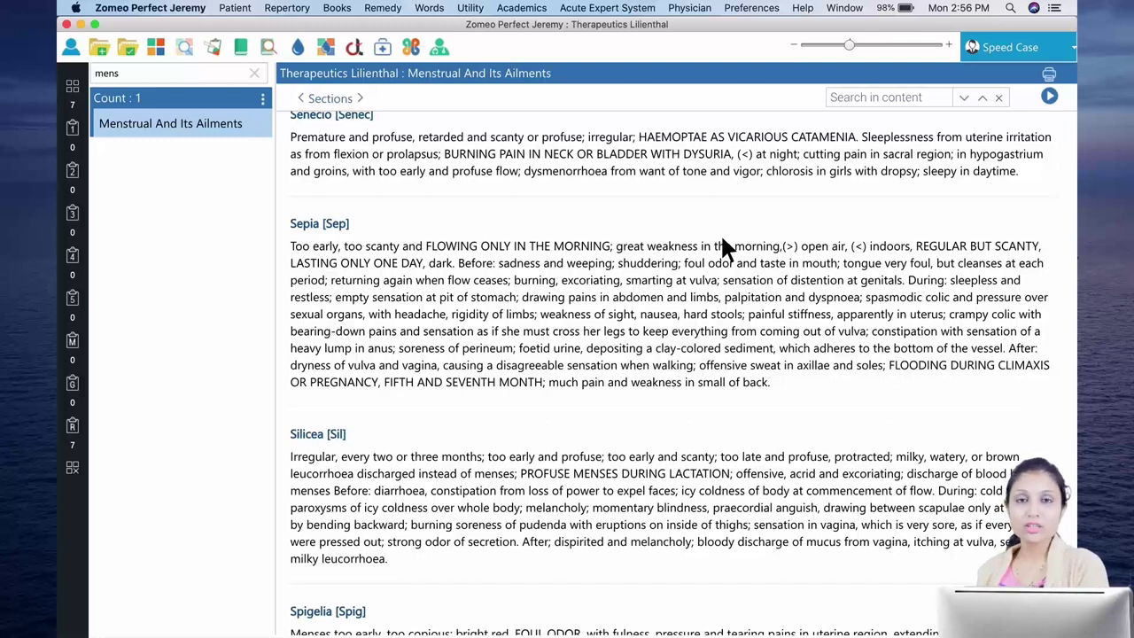
Open the Patient Instruction utility and filter the clinical conditions by "dysm" to show Dysmenorrhoea.
{"action": "left_click", "coordinate": [470, 8]}
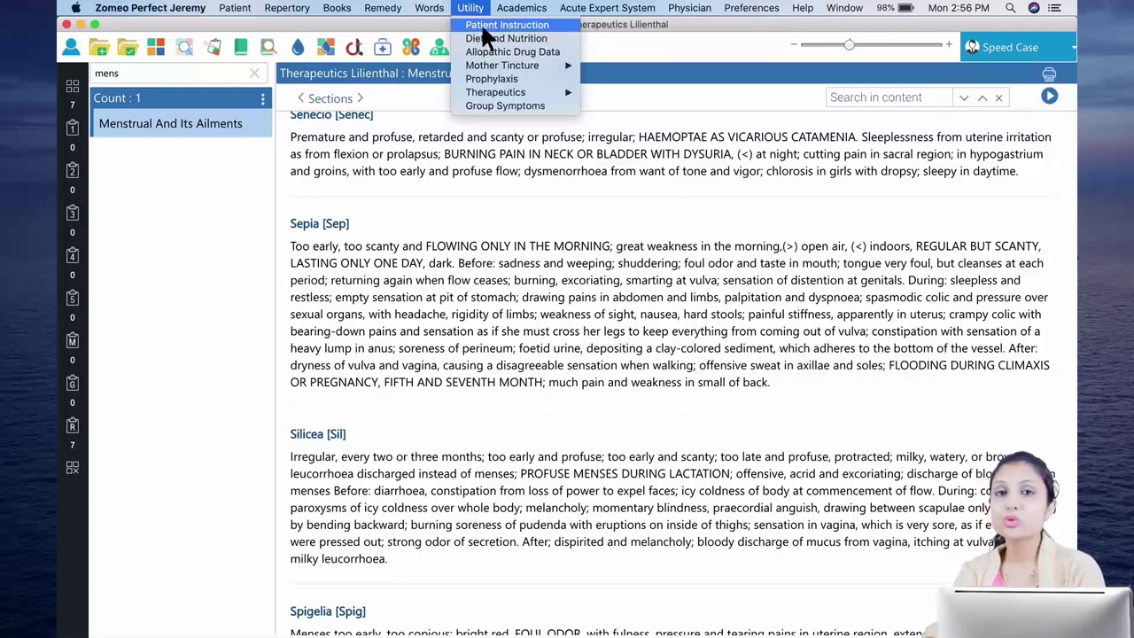
{"action": "left_click", "coordinate": [485, 25]}
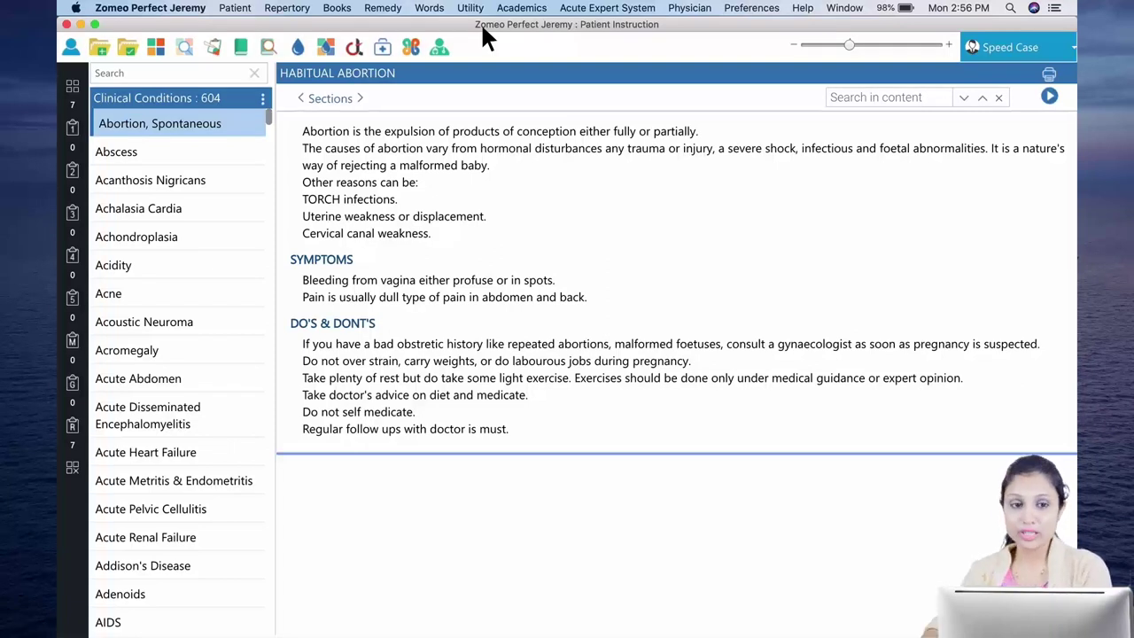
{"action": "type", "text": "d"}
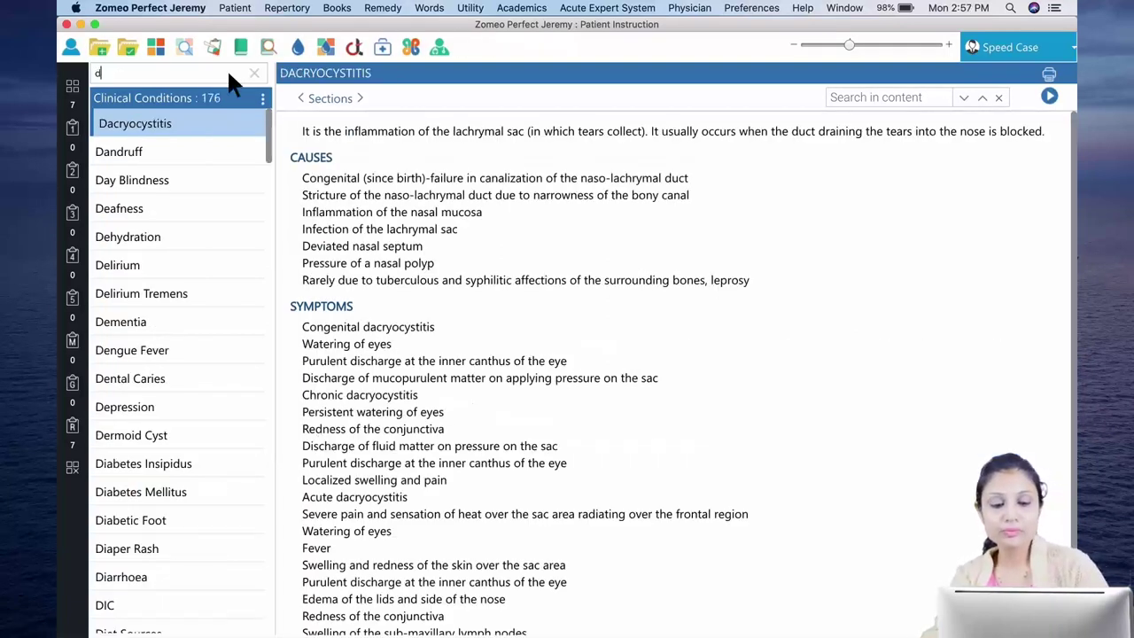
{"action": "type", "text": "ysm"}
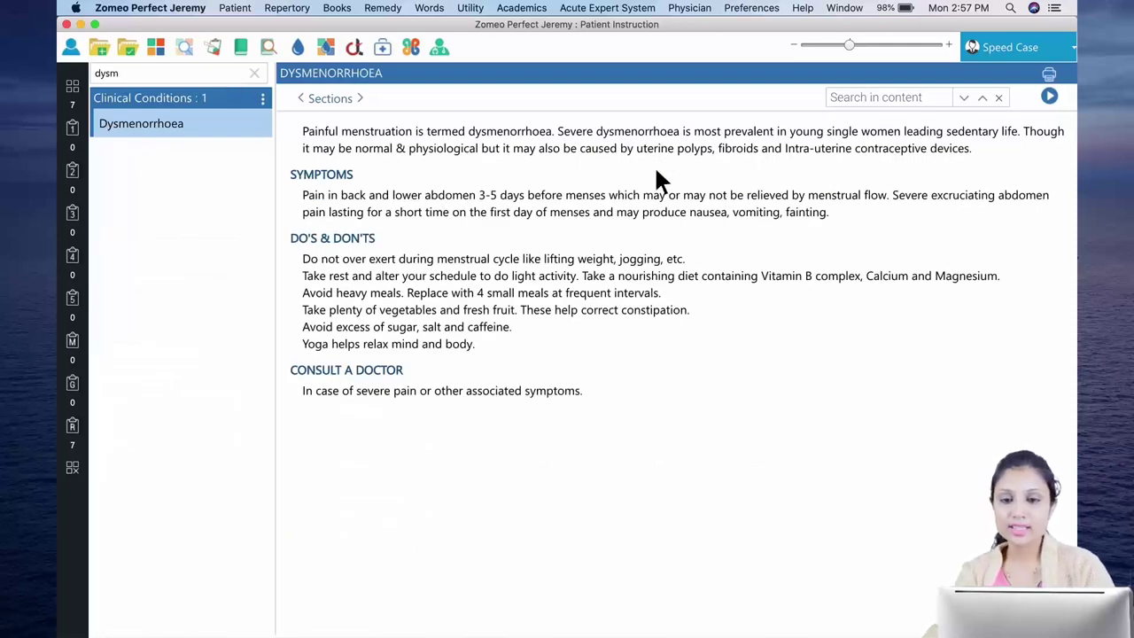
Enlarge the text of the Dysmenorrhoea patient instructions for easier reading.
{"action": "key", "text": "super+equal"}
{"action": "key", "text": "super+equal"}
{"action": "key", "text": "super+equal"}
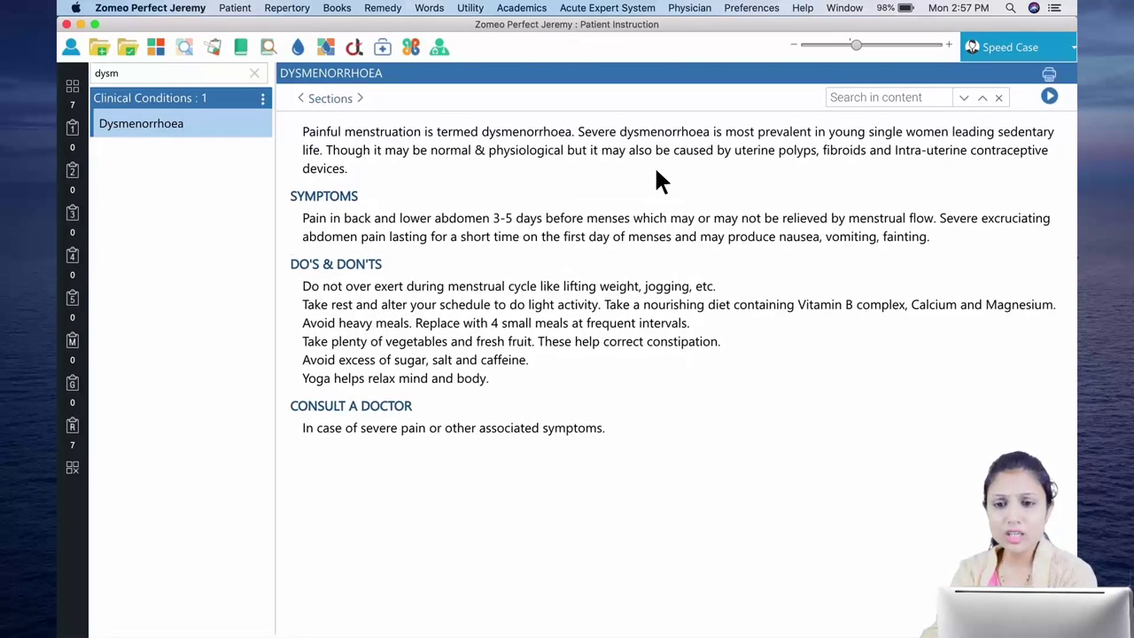
{"action": "key", "text": "super+equal"}
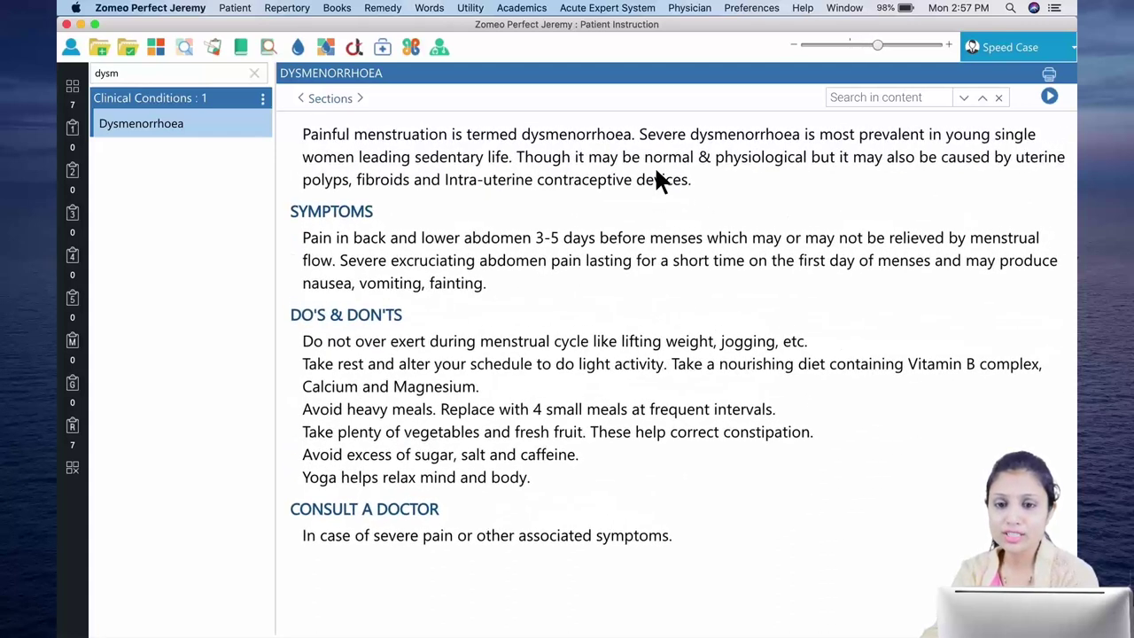